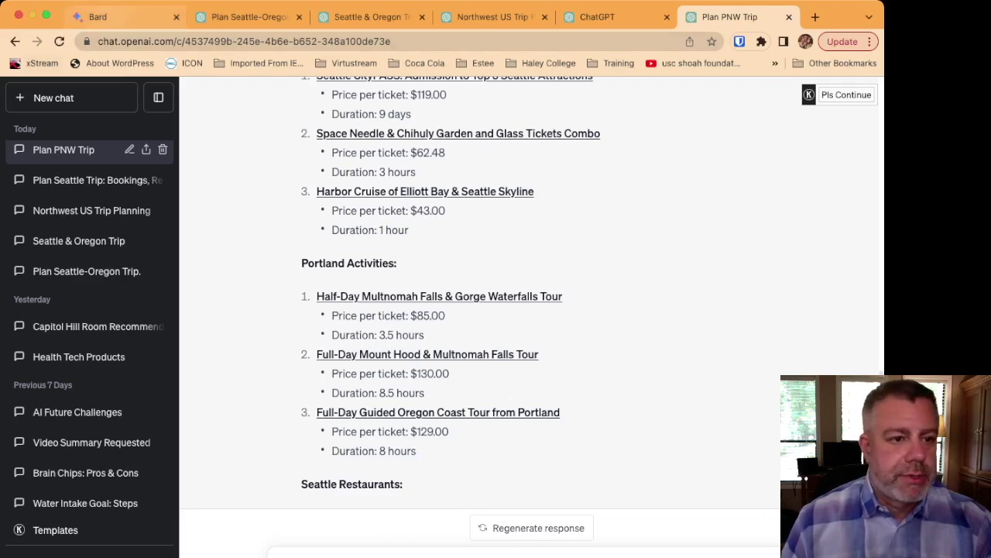
Step: Switch to Bard's 7-day Seattle–Oregon itinerary for the travel-agent prompt
left_click(101, 17)
Step: Review Bard's itinerary and its Waterways Seattle dinner-cruise source page ($115 general), then close it
scroll(537, 339, "up", 15)
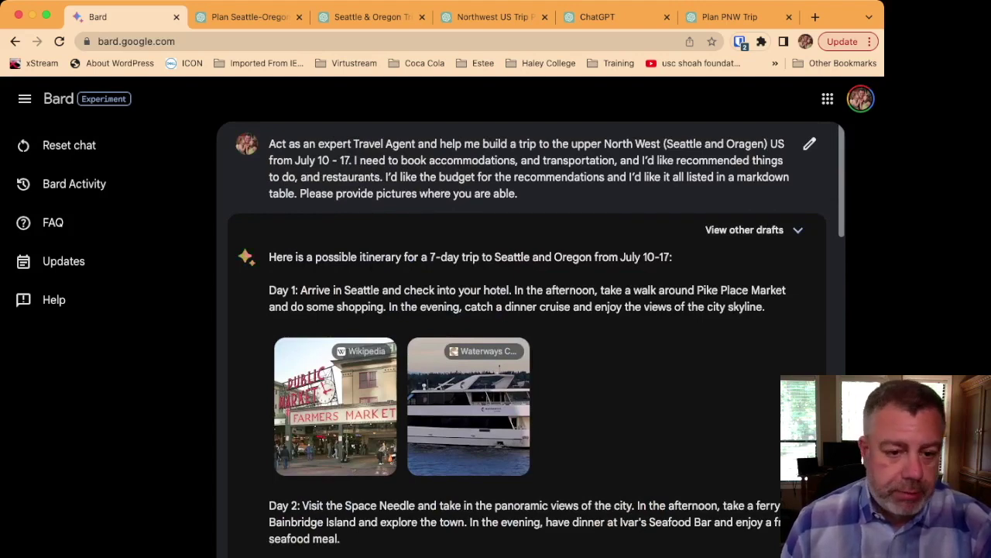
scroll(534, 341, "down", 3)
scroll(535, 341, "up", 1)
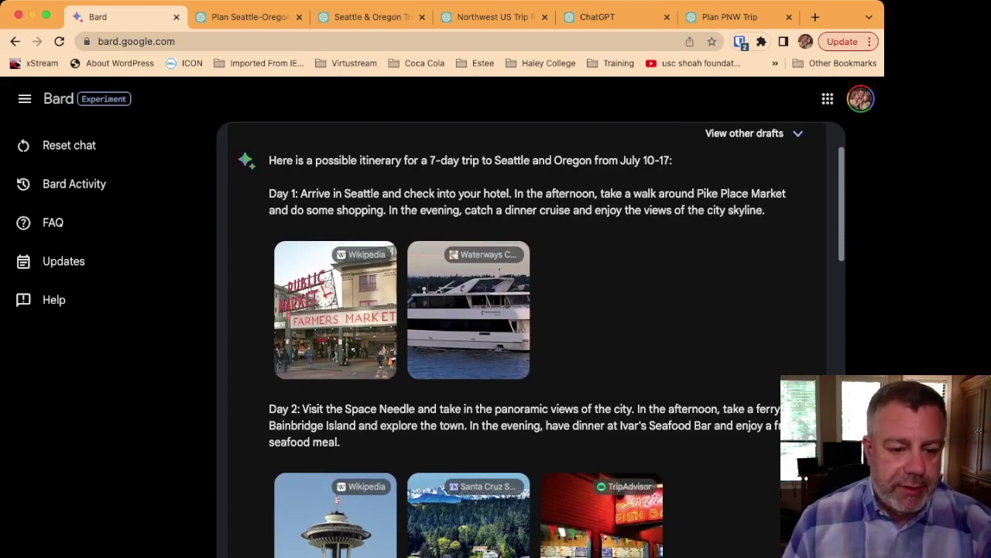
scroll(535, 341, "down", 7)
scroll(535, 341, "down", 8)
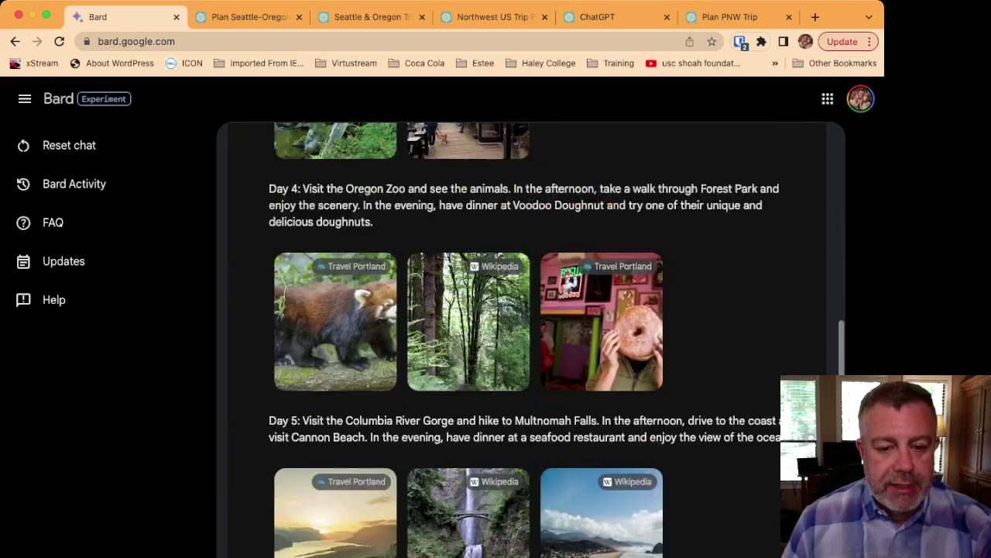
scroll(534, 341, "up", 12)
scroll(534, 341, "up", 4)
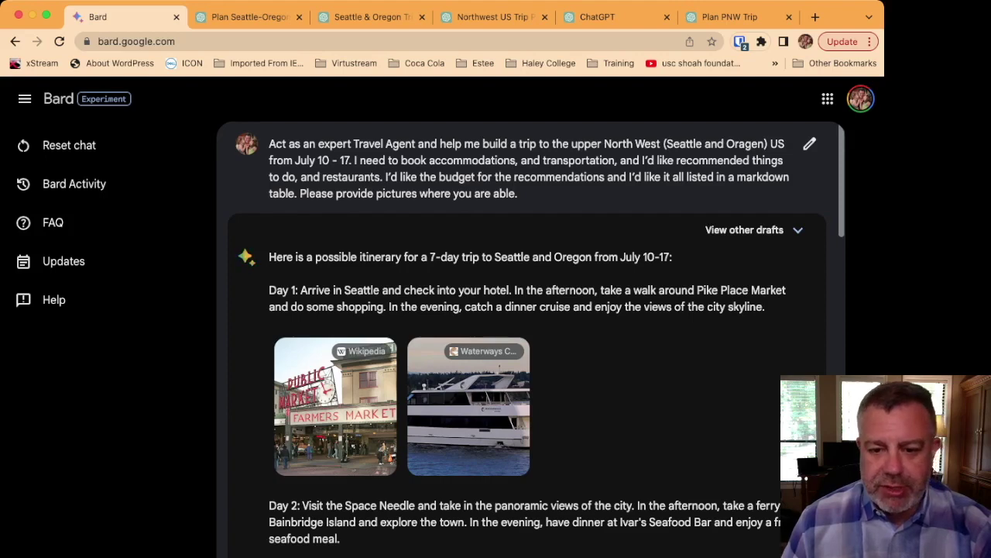
scroll(537, 339, "down", 3)
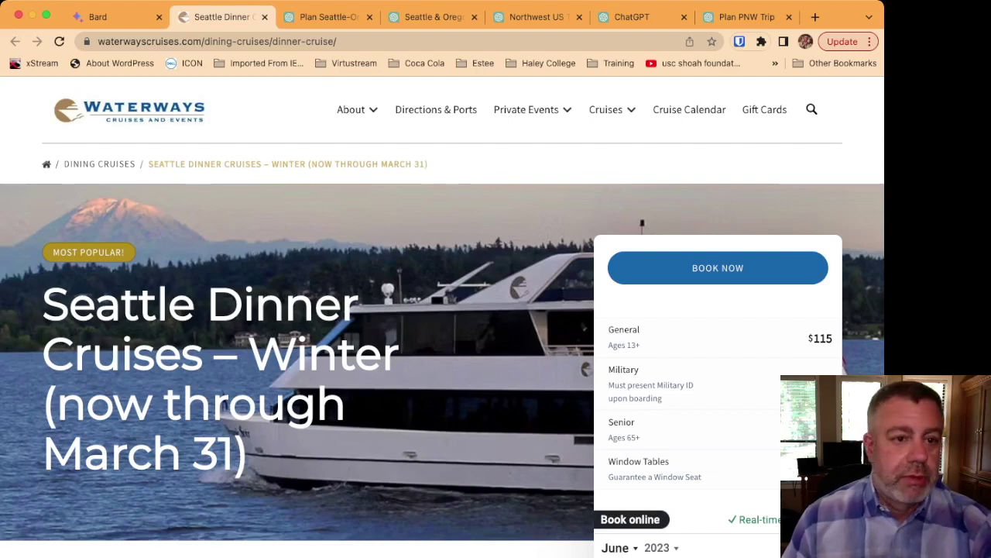
left_click(264, 17)
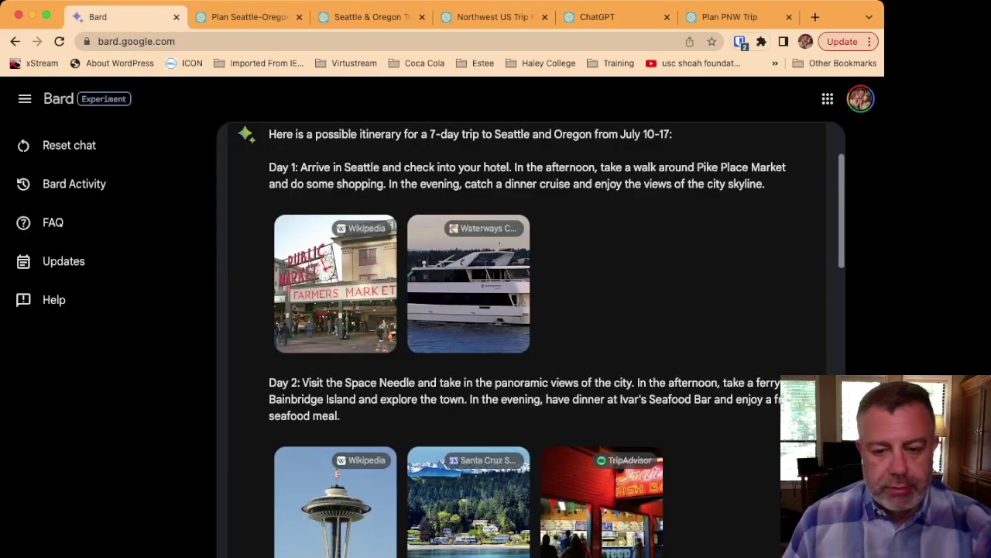
Step: Scroll Bard's itinerary down to the $1,200 budget and back up to Day 4
scroll(531, 341, "down", 5)
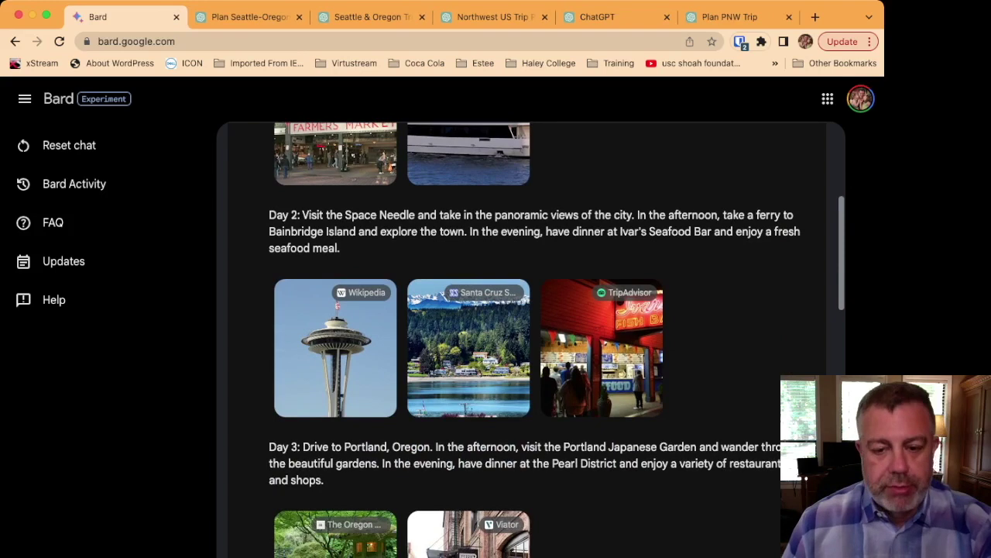
scroll(531, 341, "down", 1)
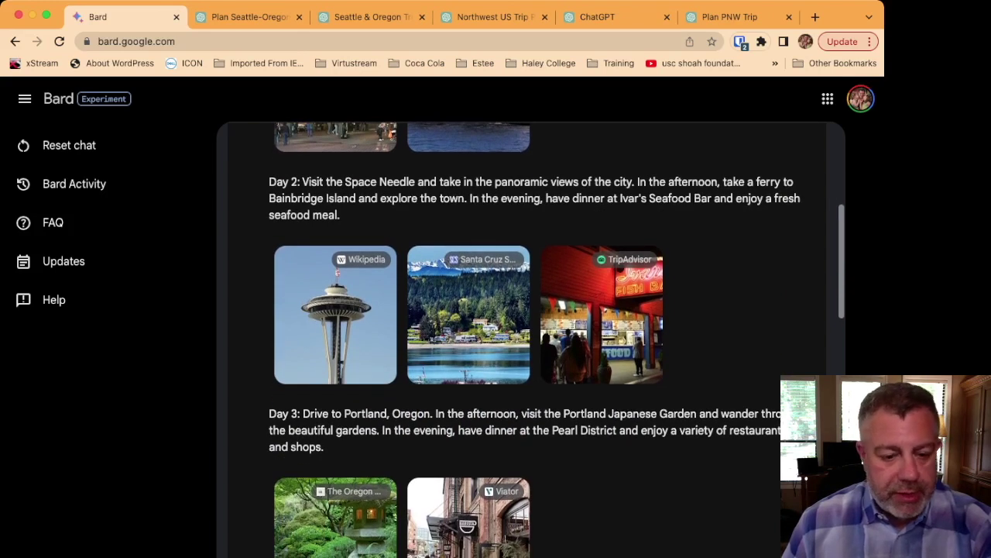
scroll(534, 340, "down", 3)
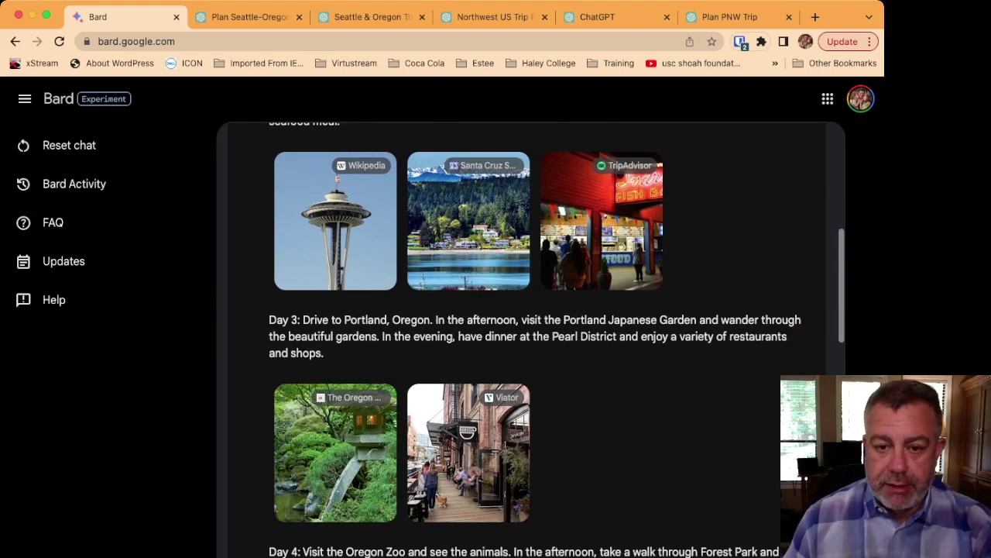
scroll(531, 340, "down", 10)
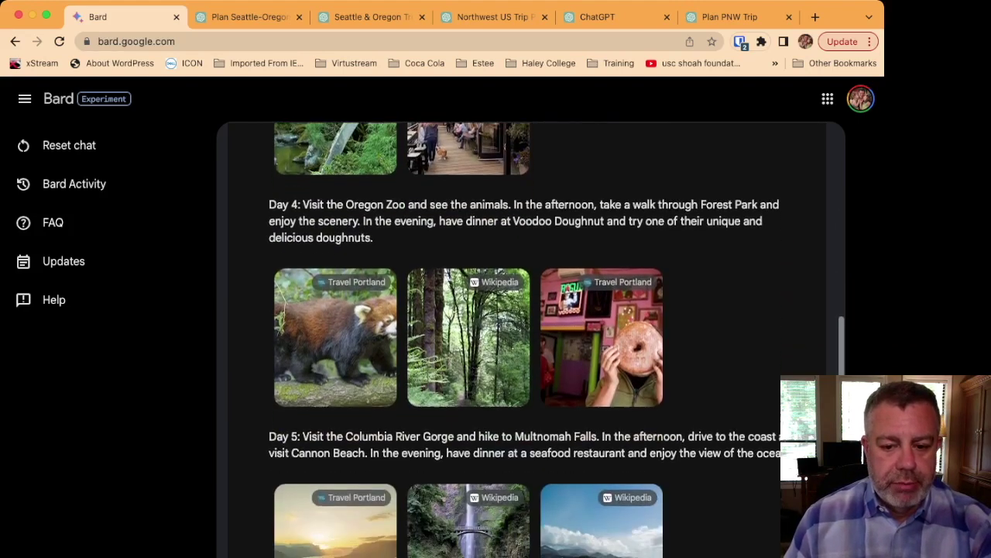
scroll(531, 341, "down", 10)
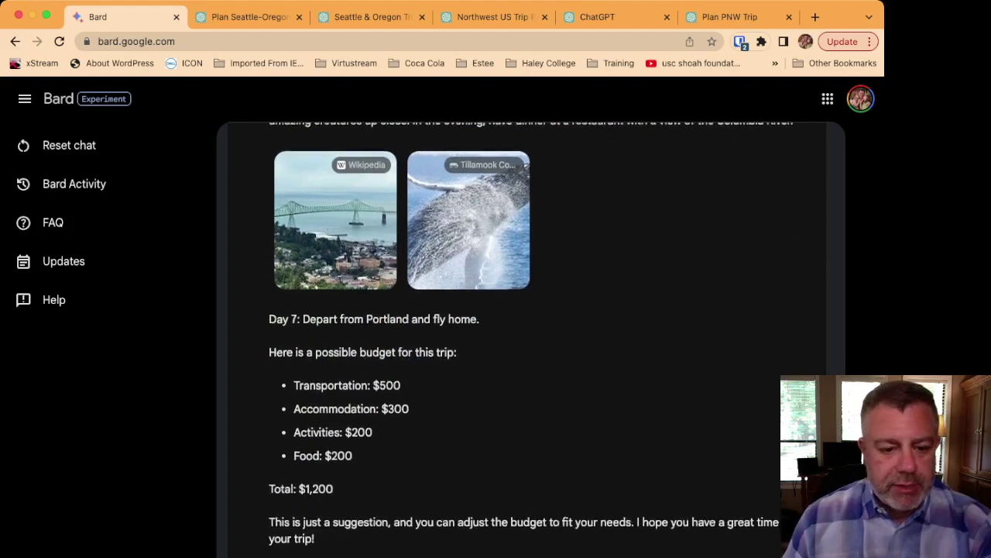
scroll(532, 340, "down", 1)
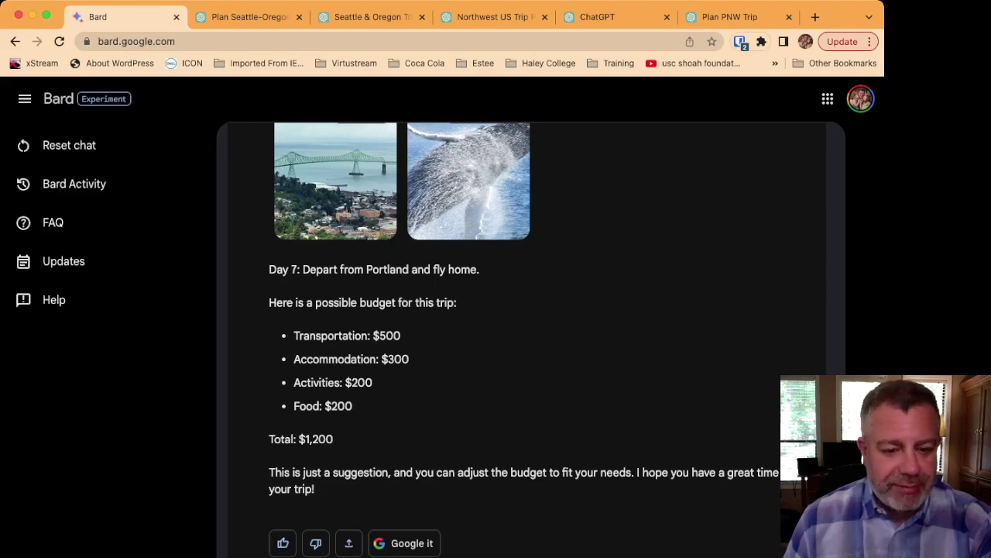
scroll(537, 340, "up", 20)
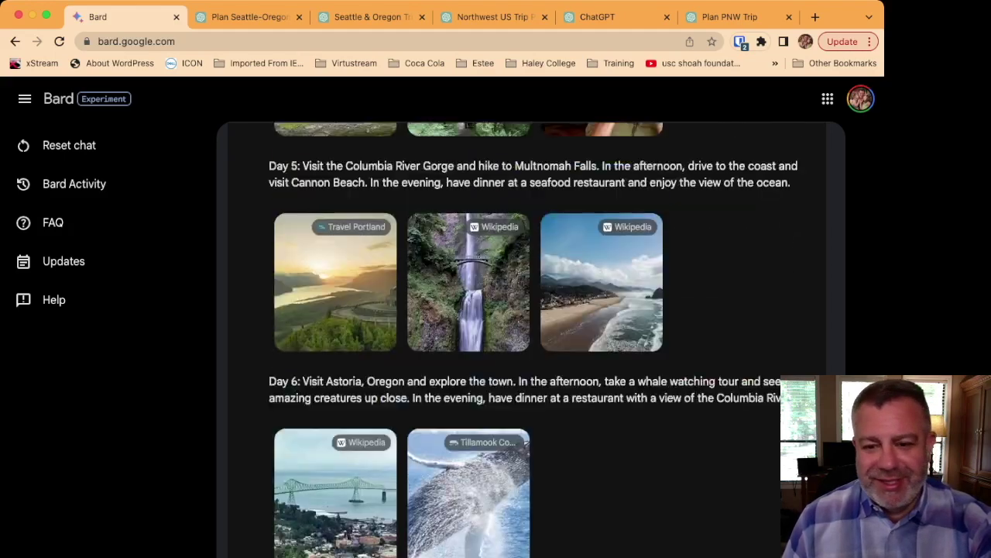
scroll(536, 340, "down", 5)
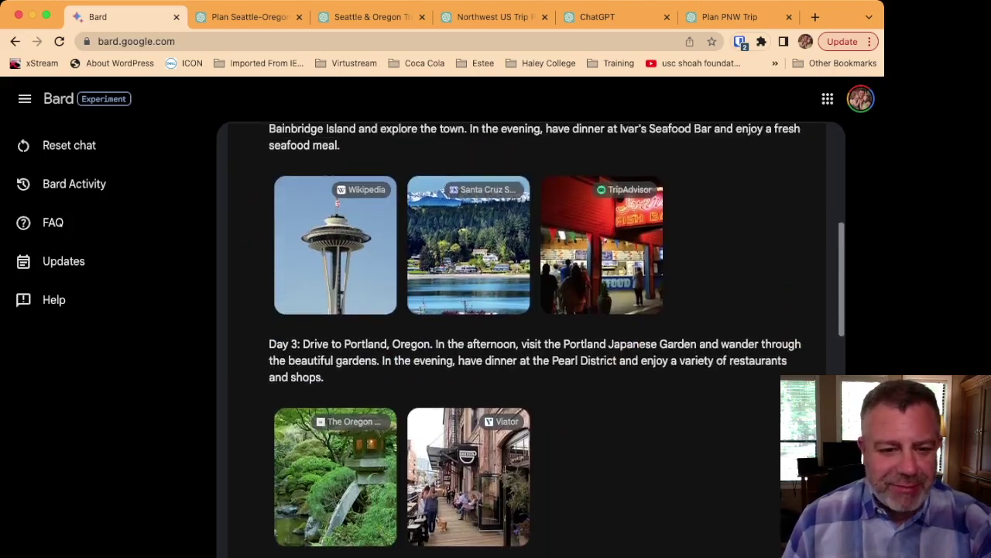
scroll(537, 340, "up", 3)
scroll(537, 340, "down", 2)
scroll(537, 340, "down", 6)
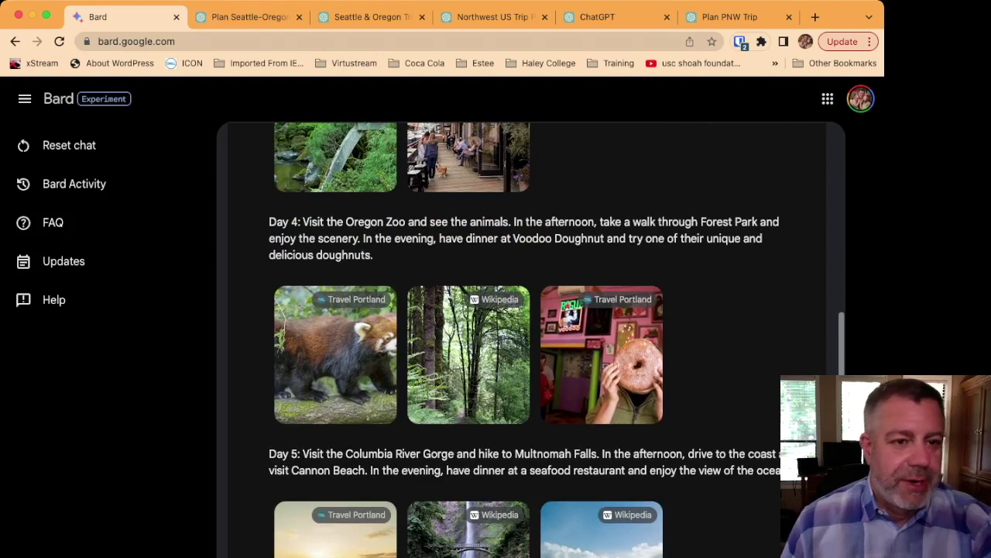
Step: Open the GPT-3.5 Seattle–Oregon itinerary conversation and scroll through its table
left_click(248, 17)
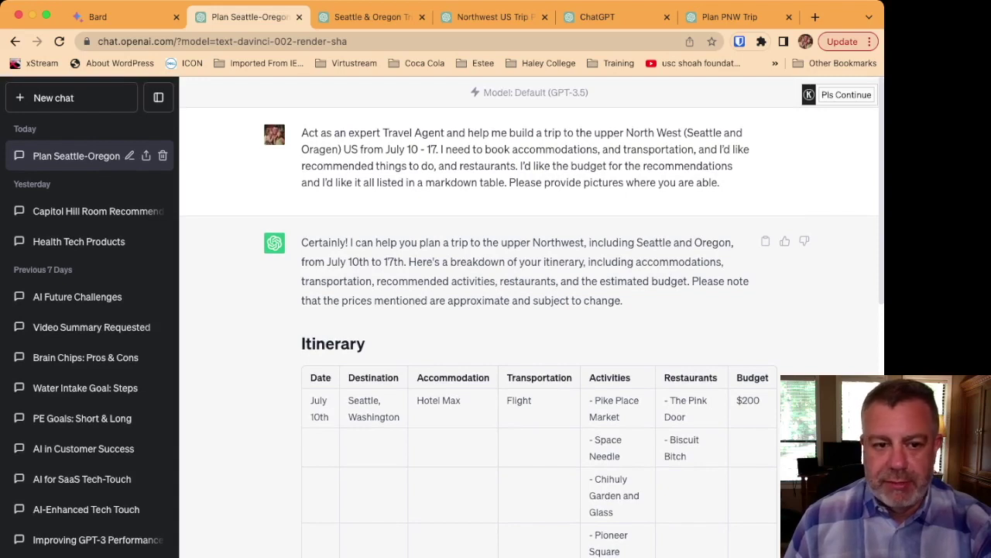
scroll(529, 319, "down", 2)
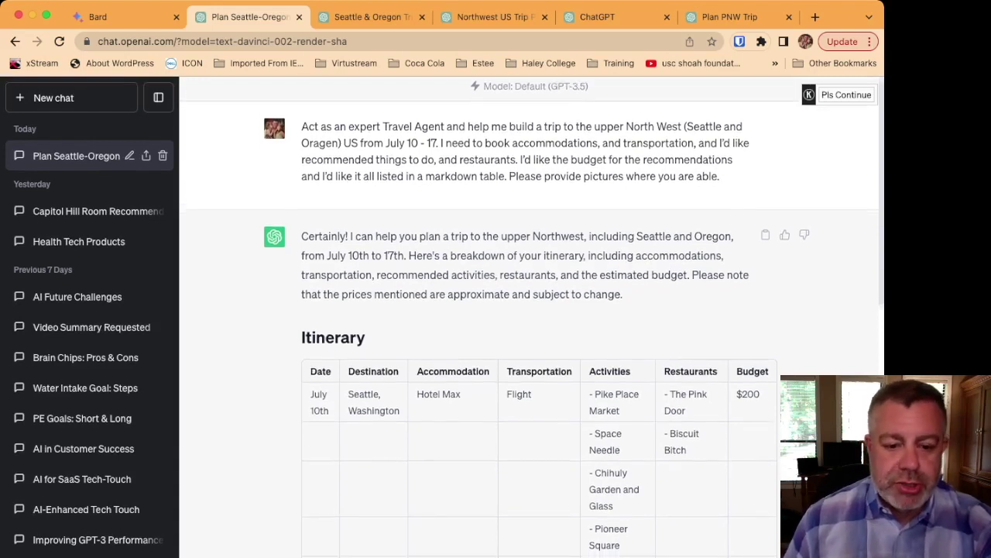
scroll(529, 319, "down", 2)
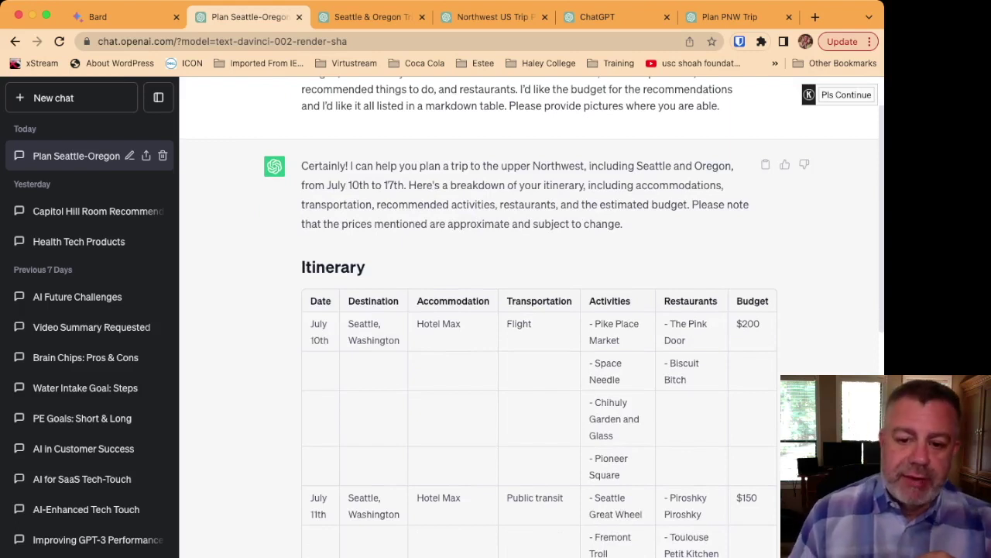
scroll(529, 319, "down", 10)
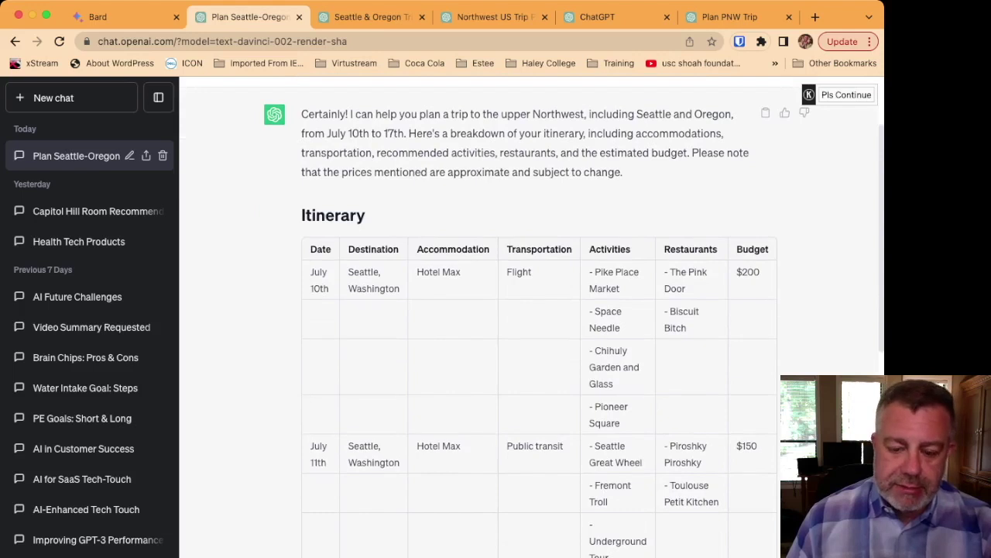
scroll(529, 319, "up", 2)
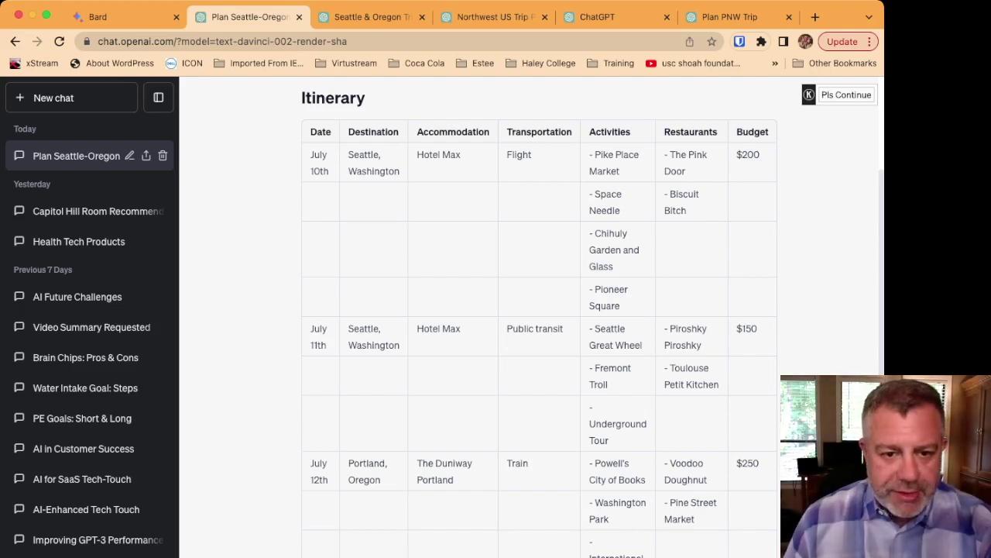
scroll(535, 310, "up", 5)
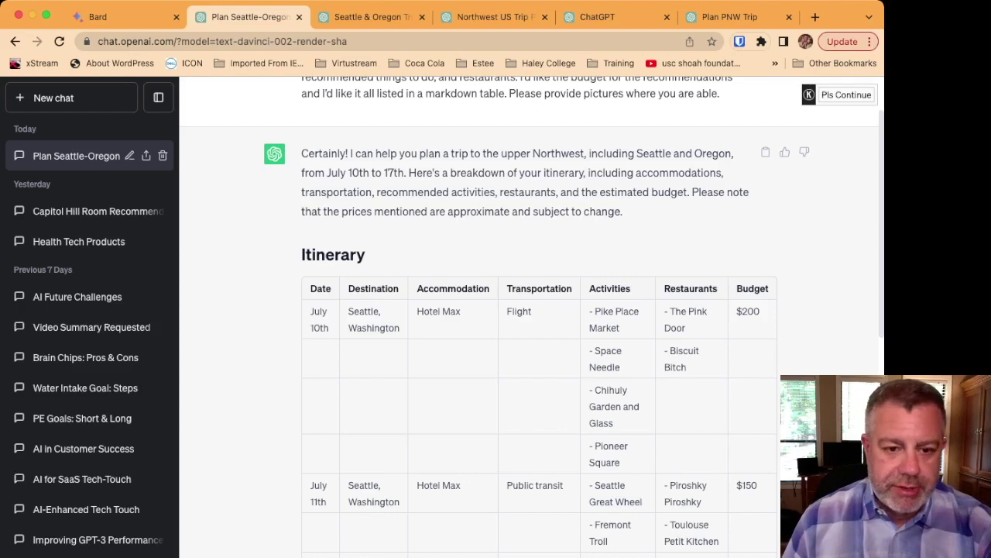
scroll(529, 315, "down", 3)
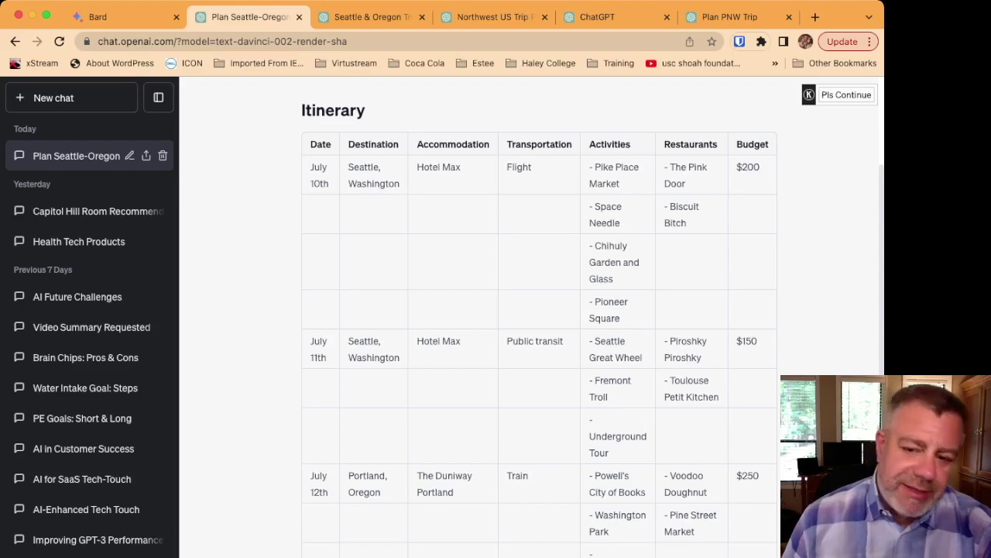
scroll(592, 319, "down", 2)
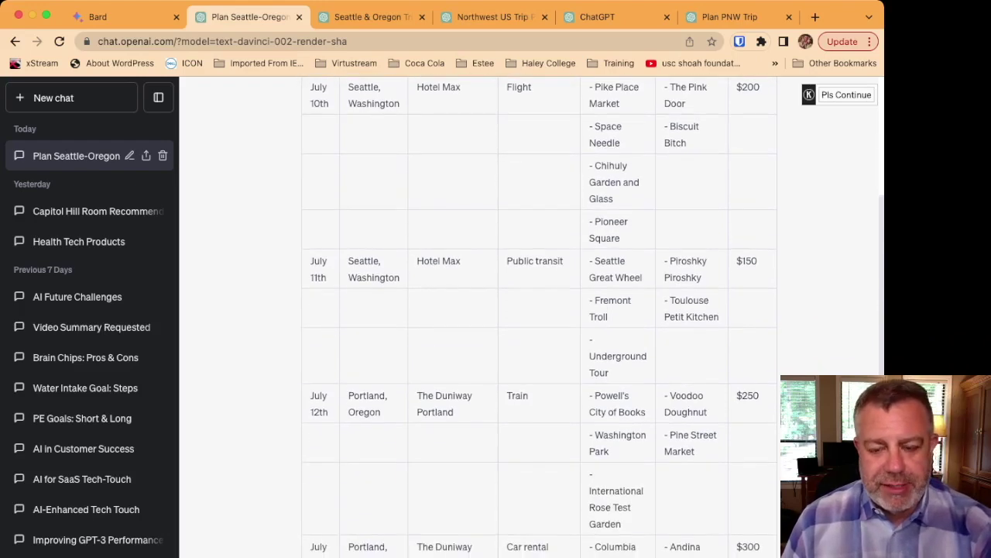
scroll(592, 319, "down", 15)
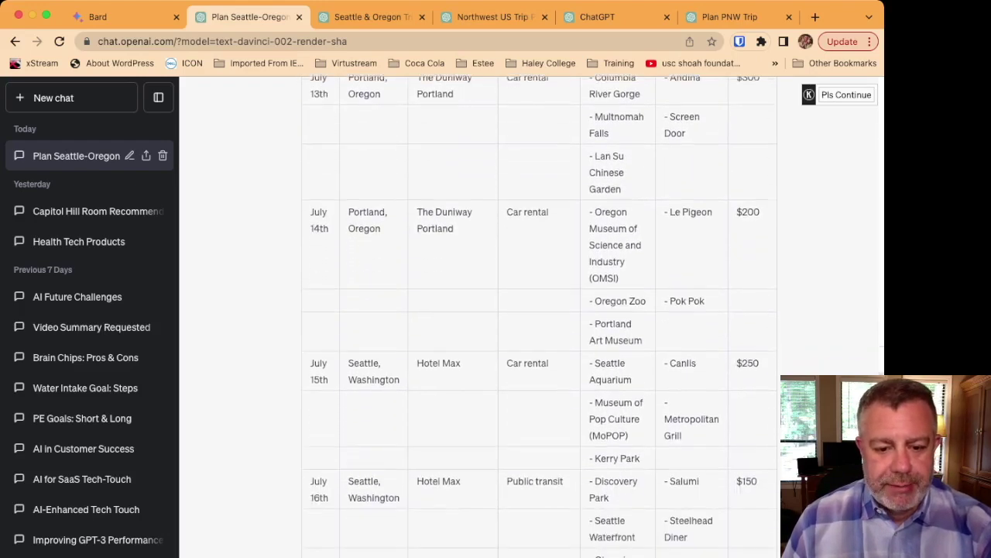
scroll(593, 319, "down", 1)
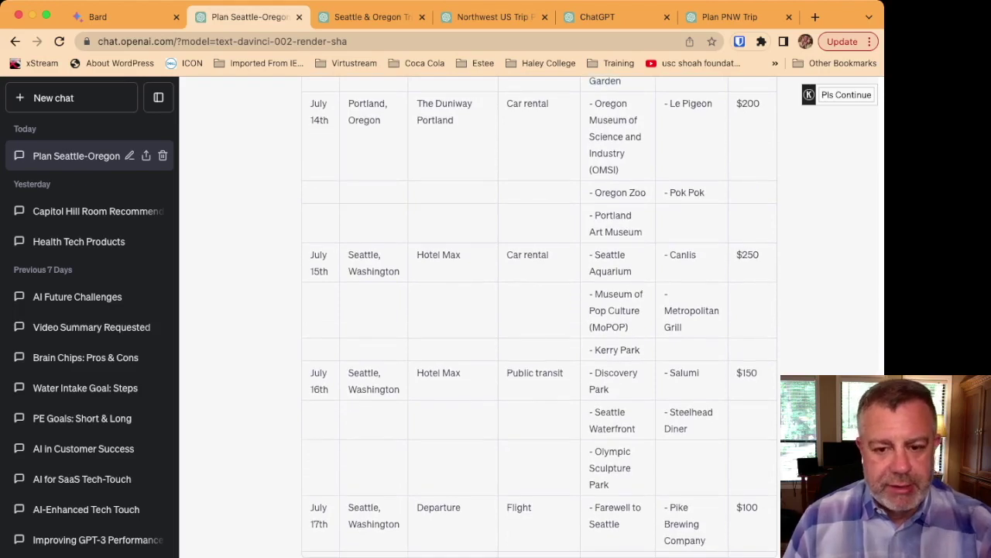
scroll(539, 316, "down", 1)
scroll(539, 316, "up", 16)
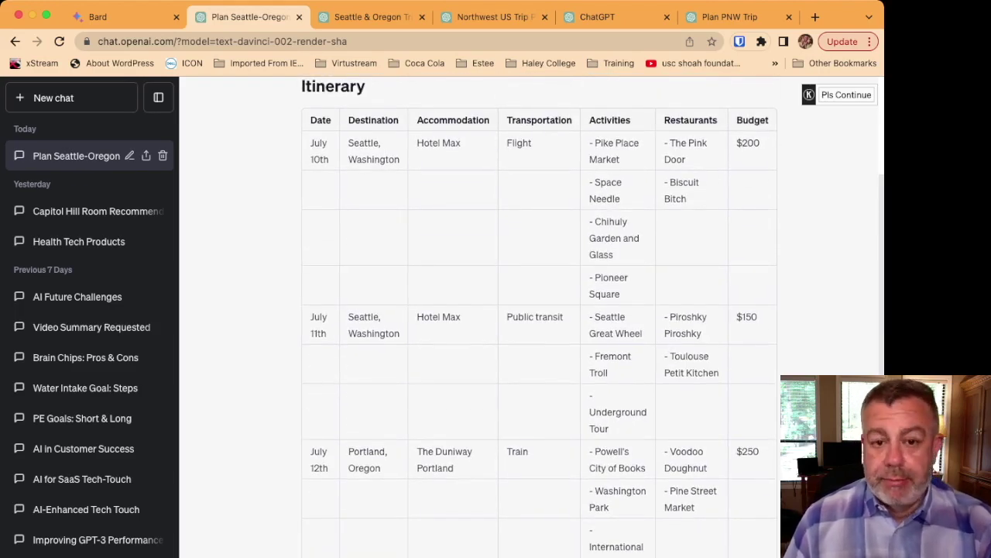
Step: Finish scanning the GPT-3.5 table, then switch to the GPT-4 trip chat with Ctrl+Tab
scroll(593, 317, "down", 10)
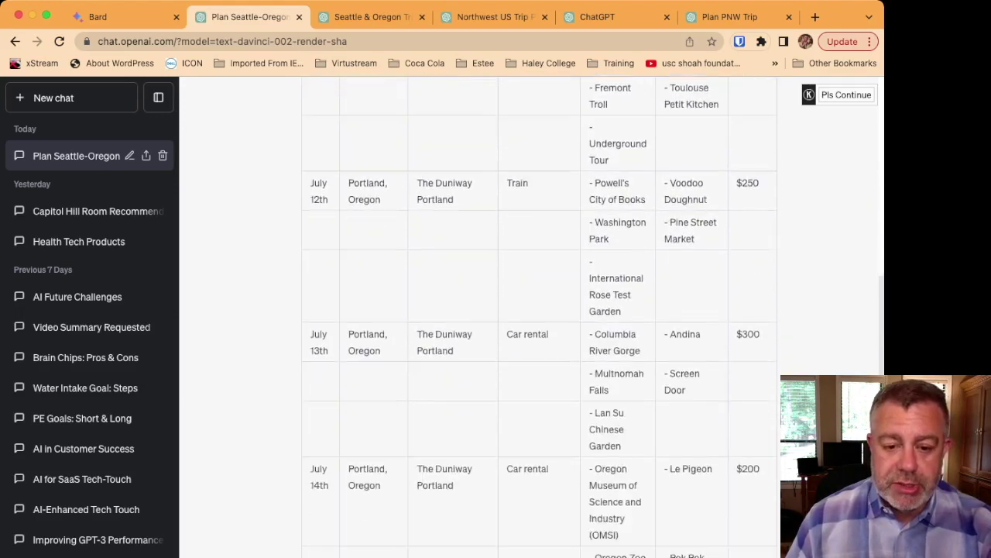
scroll(593, 318, "down", 8)
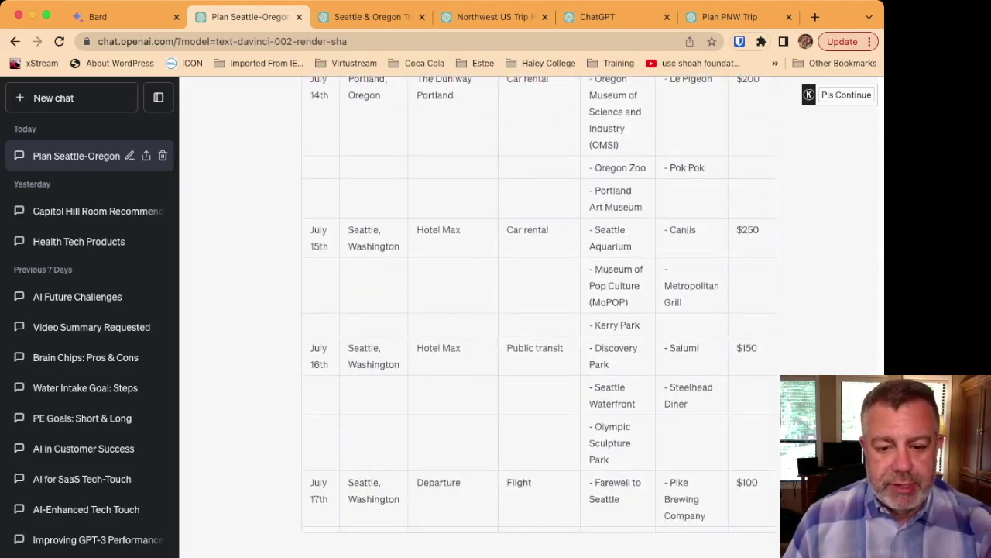
scroll(593, 318, "up", 3)
scroll(593, 317, "down", 3)
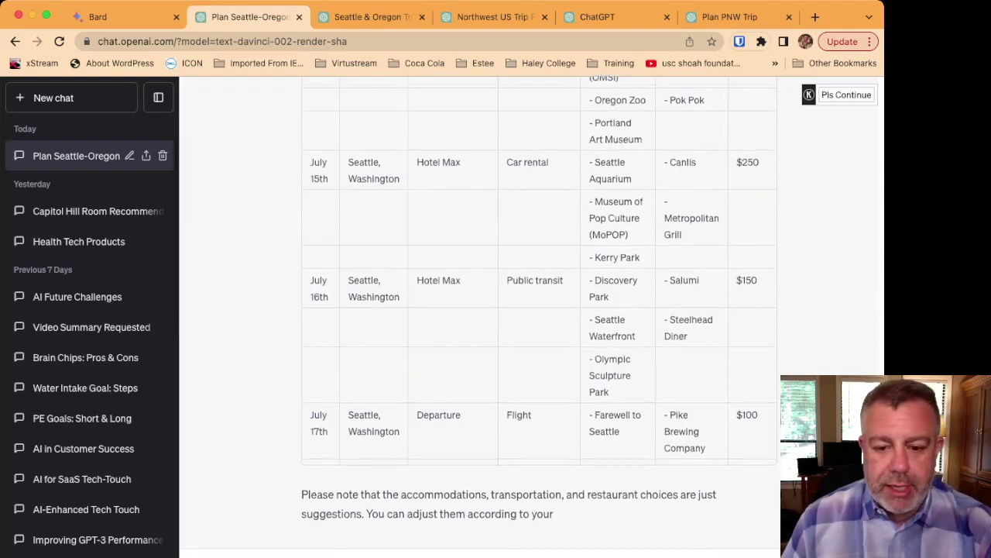
scroll(480, 317, "up", 1)
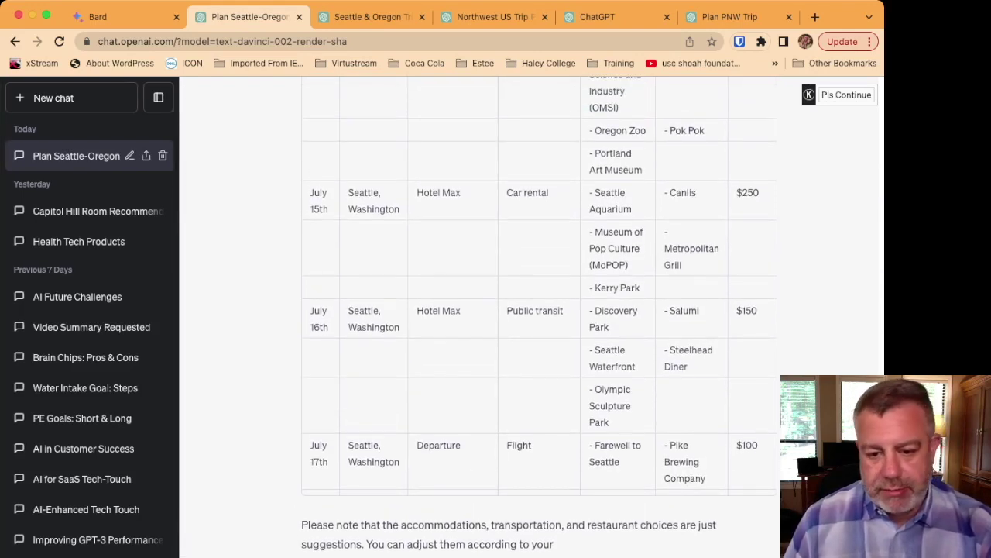
scroll(539, 318, "up", 6)
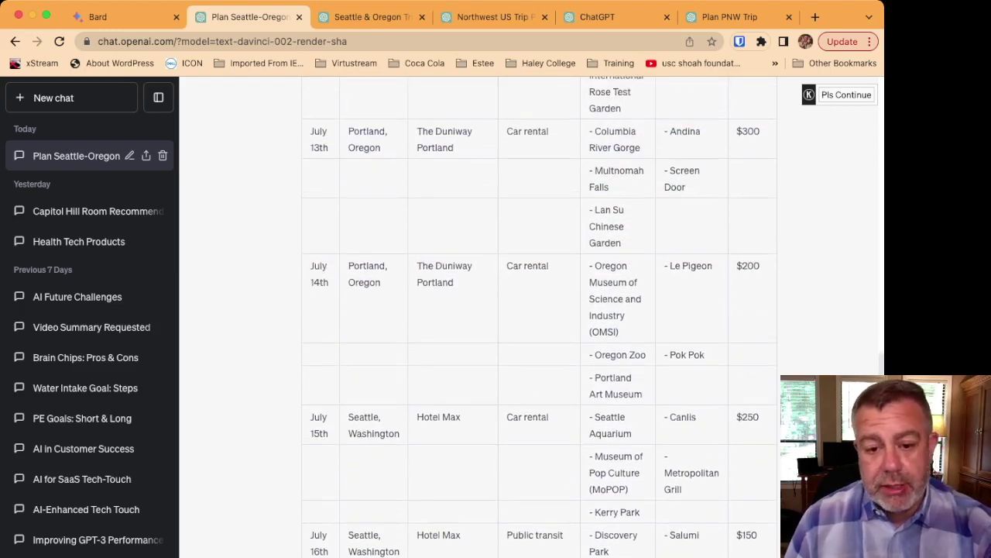
scroll(540, 318, "up", 7)
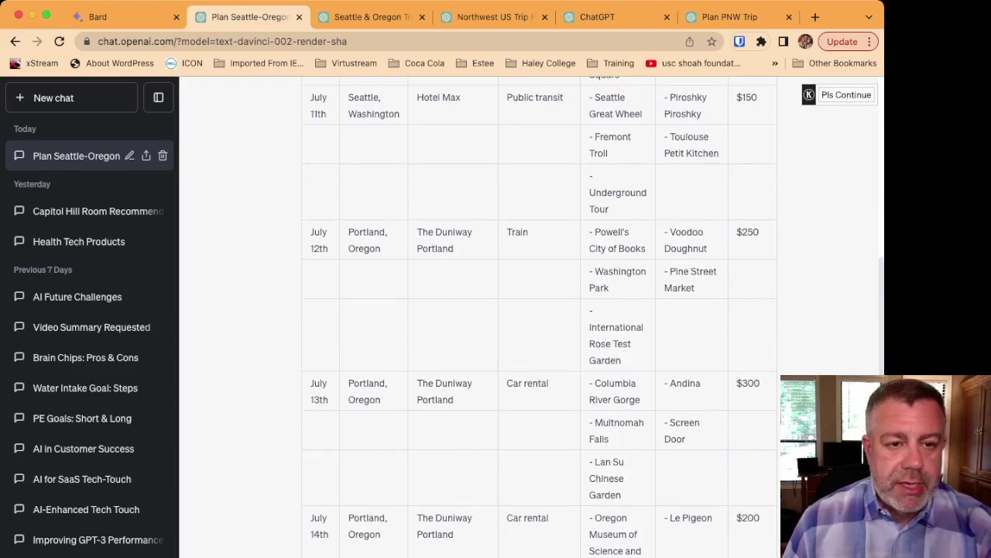
key("ctrl+Tab")
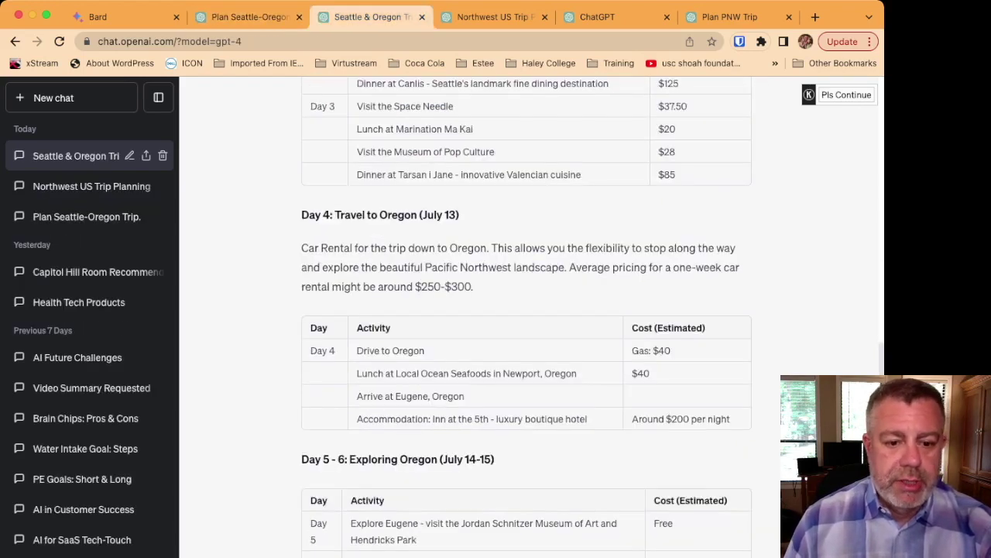
Step: View version 1/2 of the GPT-4 reply, then return to the full itinerary version 2/2
scroll(527, 318, "up", 20)
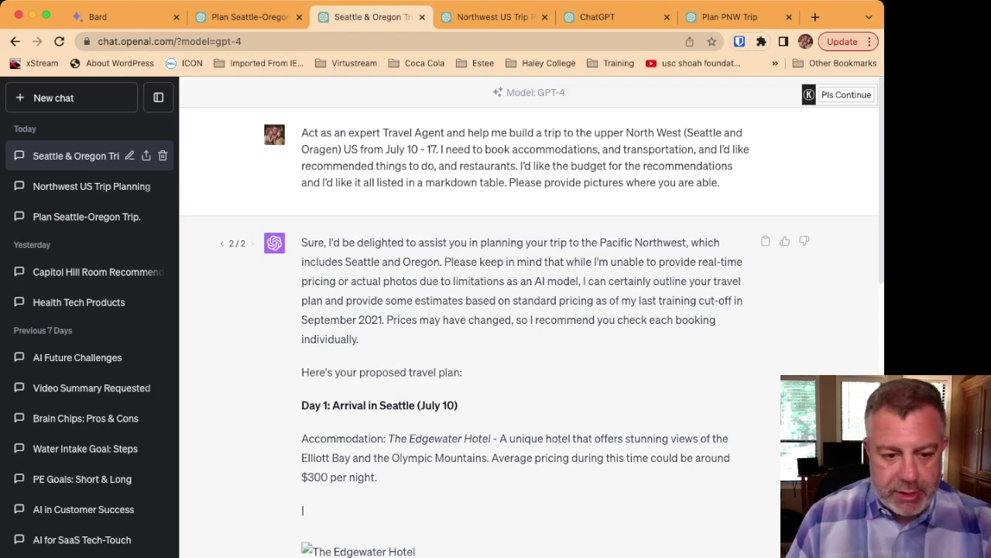
scroll(527, 317, "down", 3)
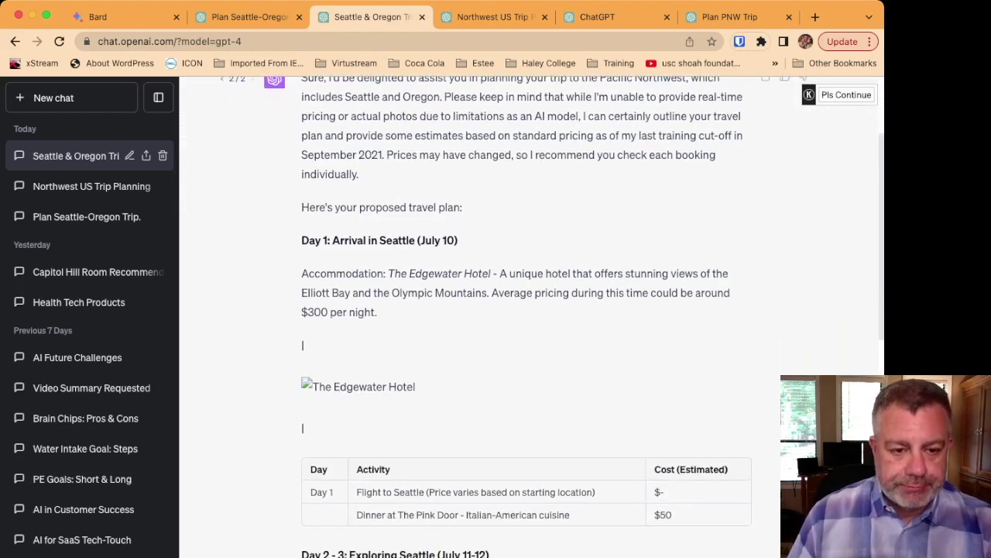
scroll(527, 317, "up", 2)
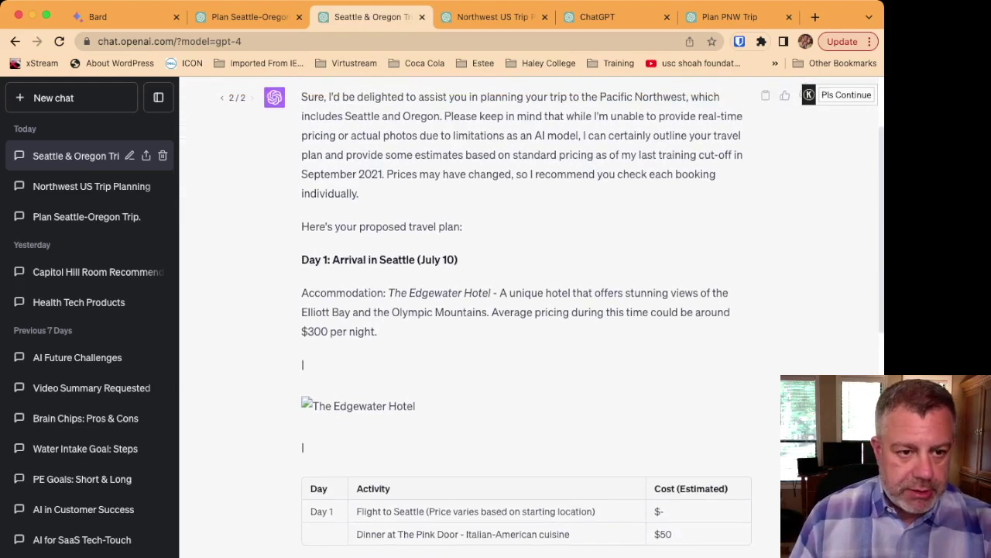
left_click(222, 163)
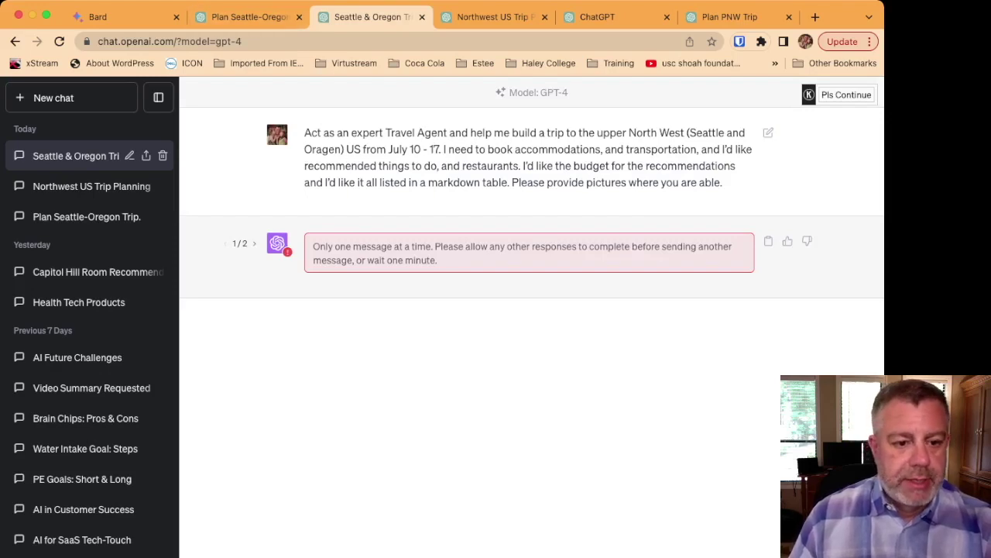
left_click(254, 243)
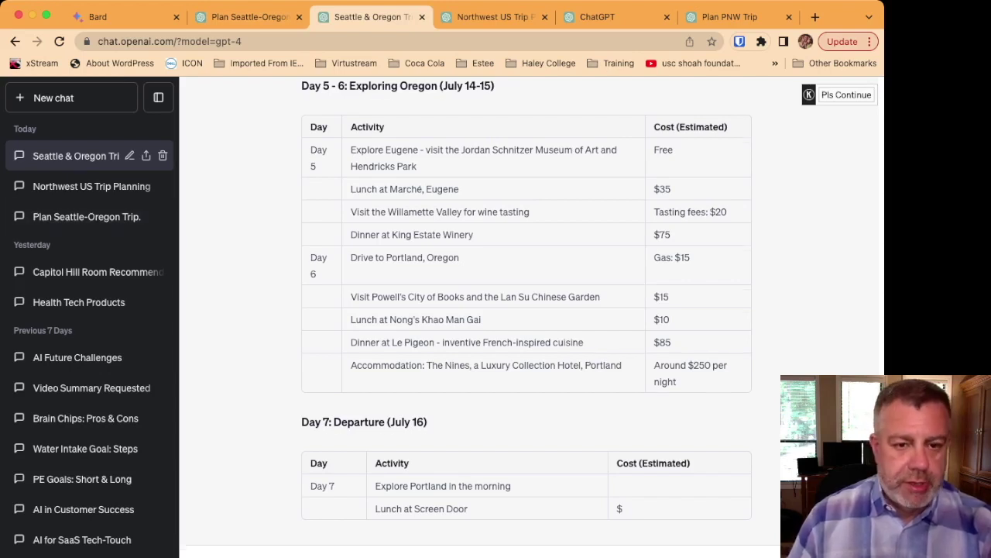
Step: Scroll through the GPT-4 itinerary, then switch to the web-browsing Northwest US Trip chat
scroll(527, 317, "up", 3)
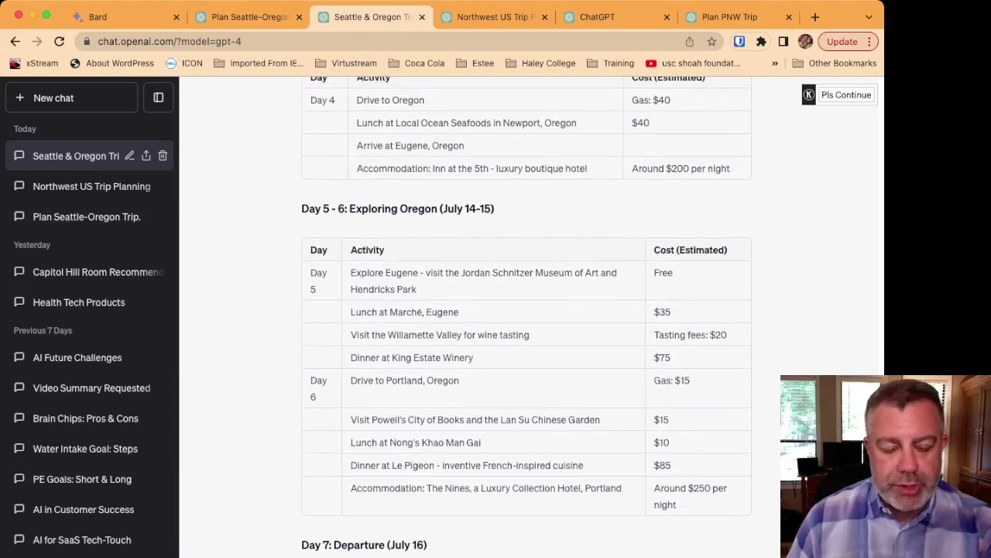
scroll(526, 318, "up", 10)
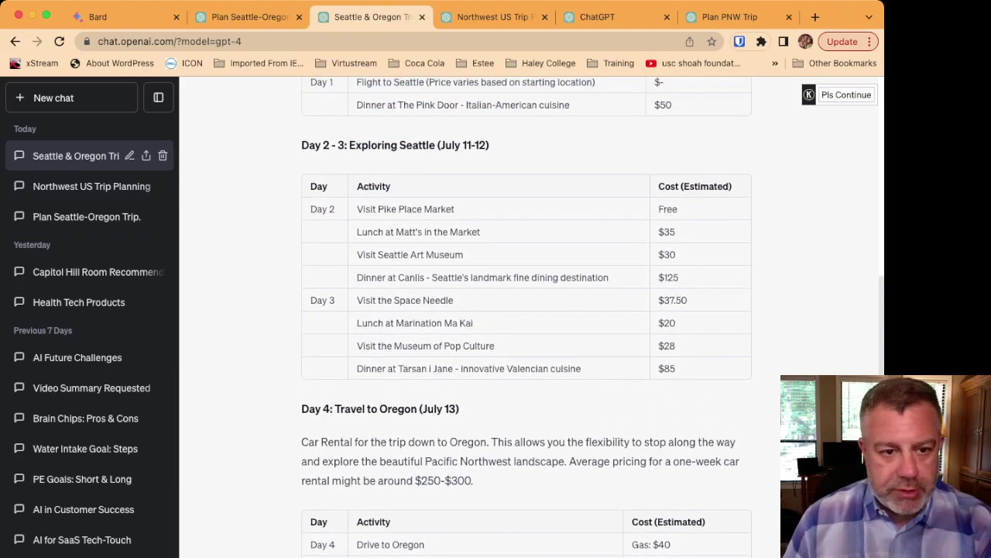
scroll(302, 106, "up", 2)
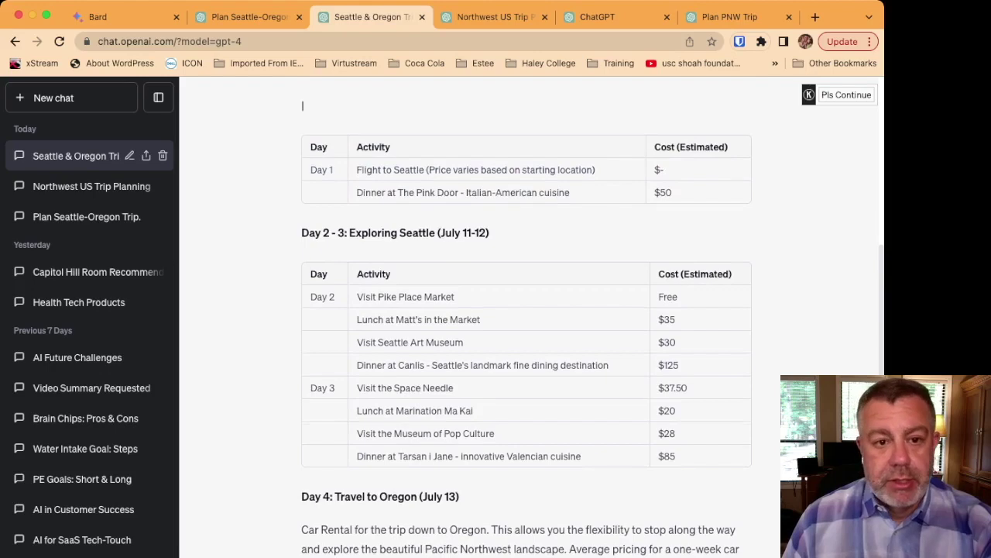
scroll(527, 317, "up", 10)
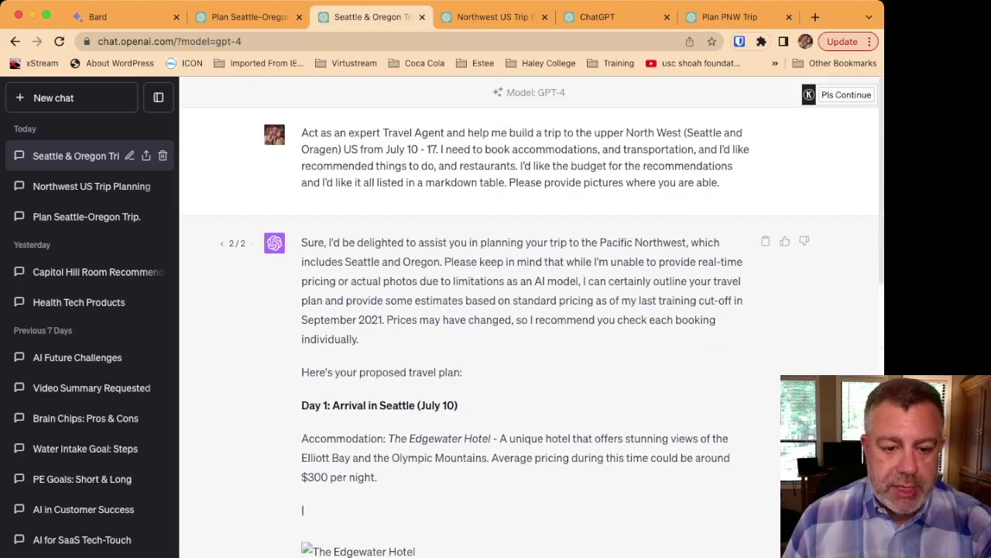
scroll(527, 317, "down", 5)
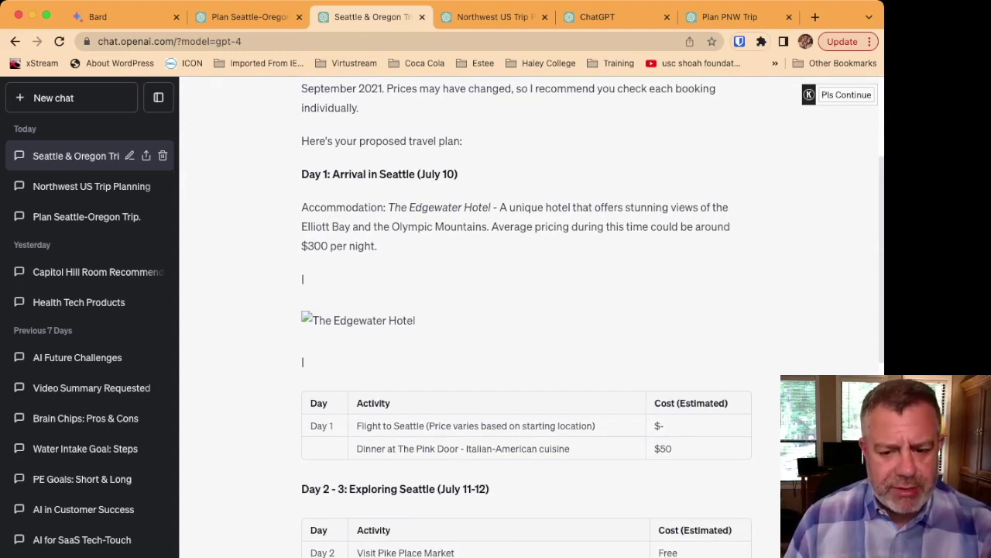
scroll(527, 317, "down", 6)
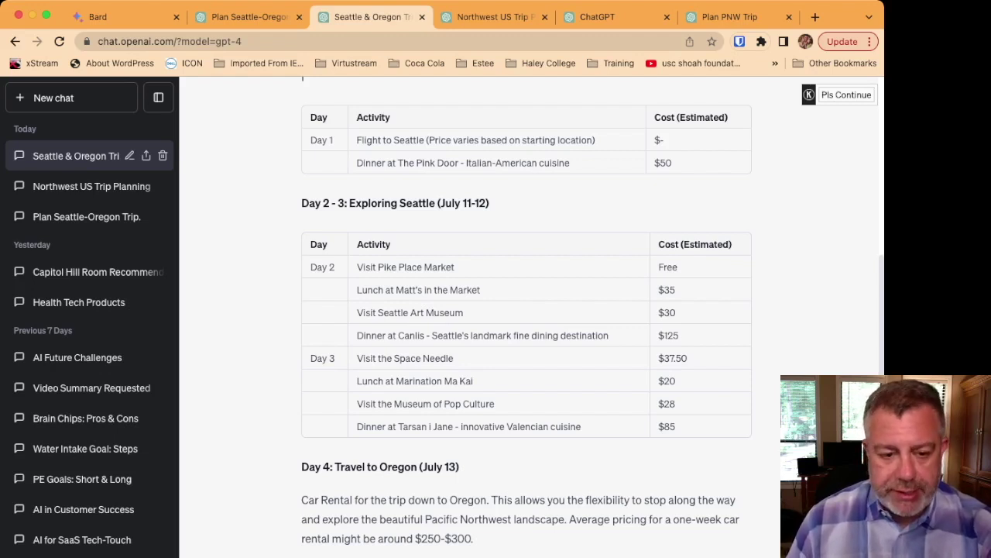
scroll(526, 318, "down", 5)
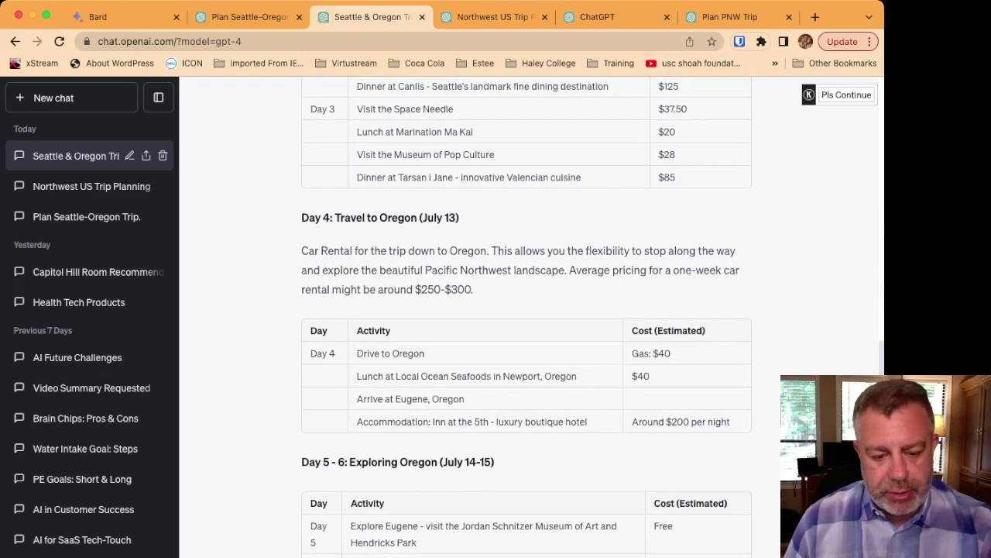
scroll(527, 317, "down", 5)
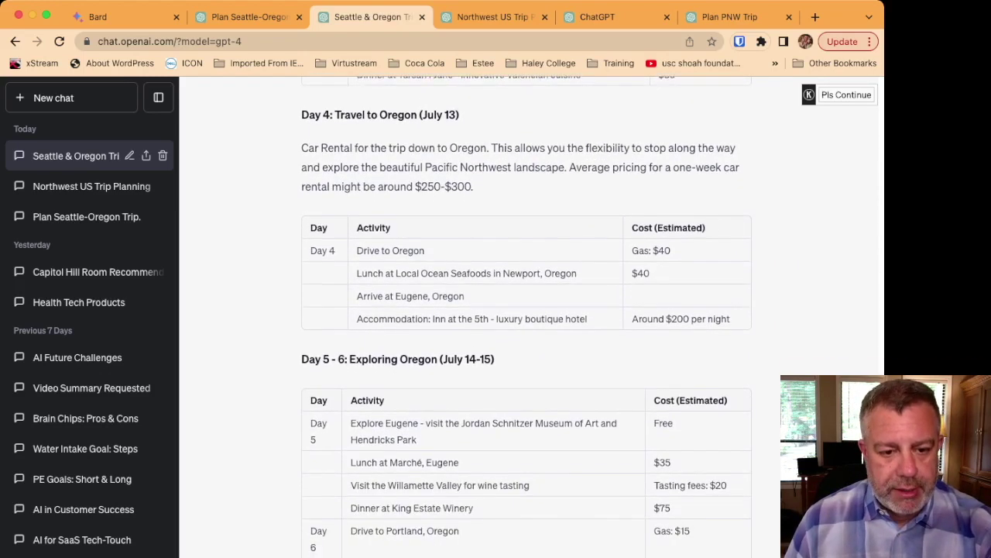
scroll(526, 317, "up", 2)
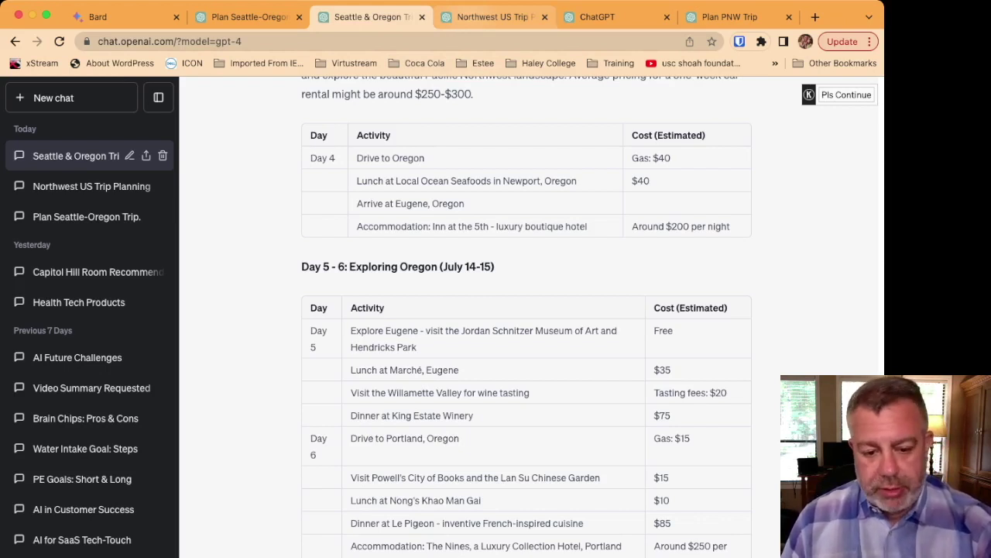
left_click(491, 17)
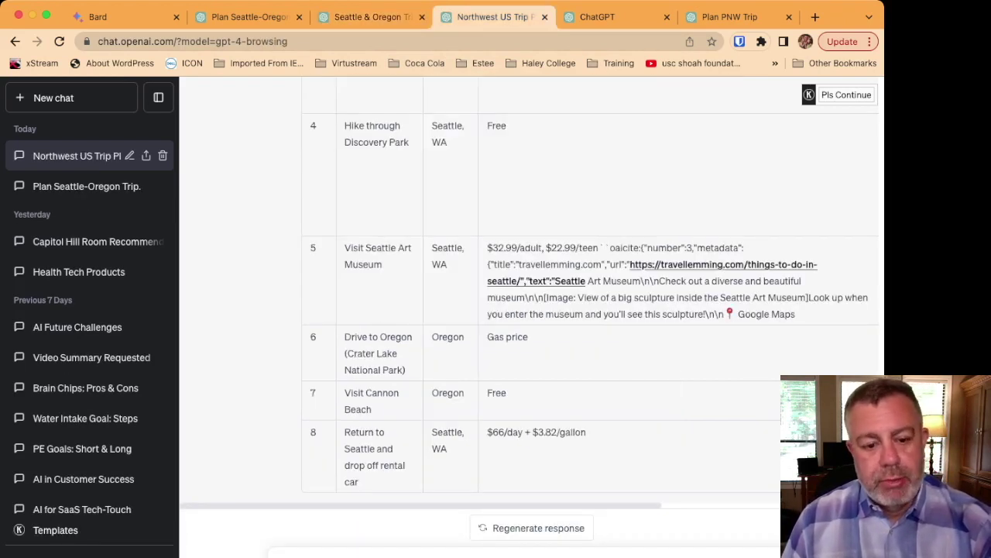
scroll(531, 302, "up", 15)
scroll(532, 302, "up", 3)
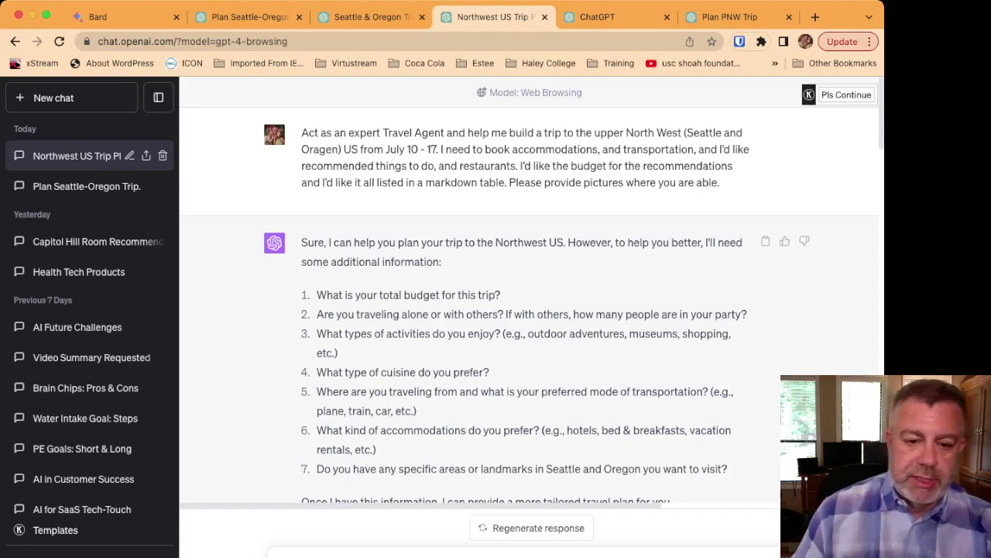
scroll(531, 302, "down", 1)
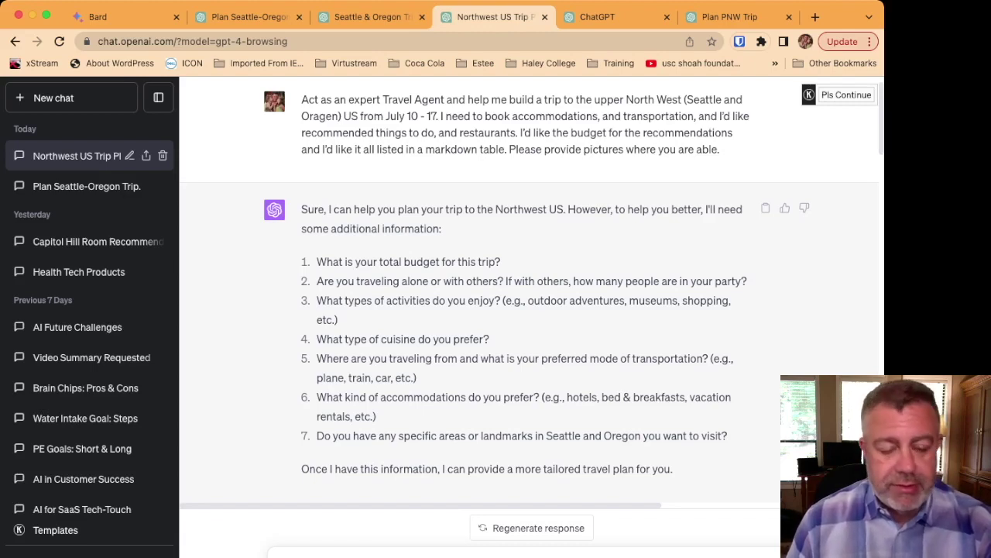
scroll(535, 289, "down", 2)
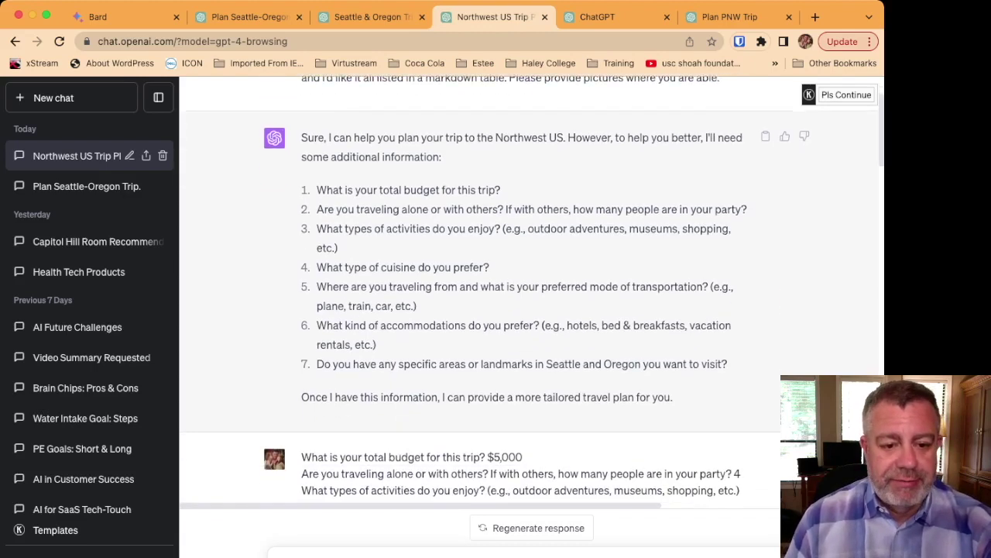
scroll(534, 289, "down", 2)
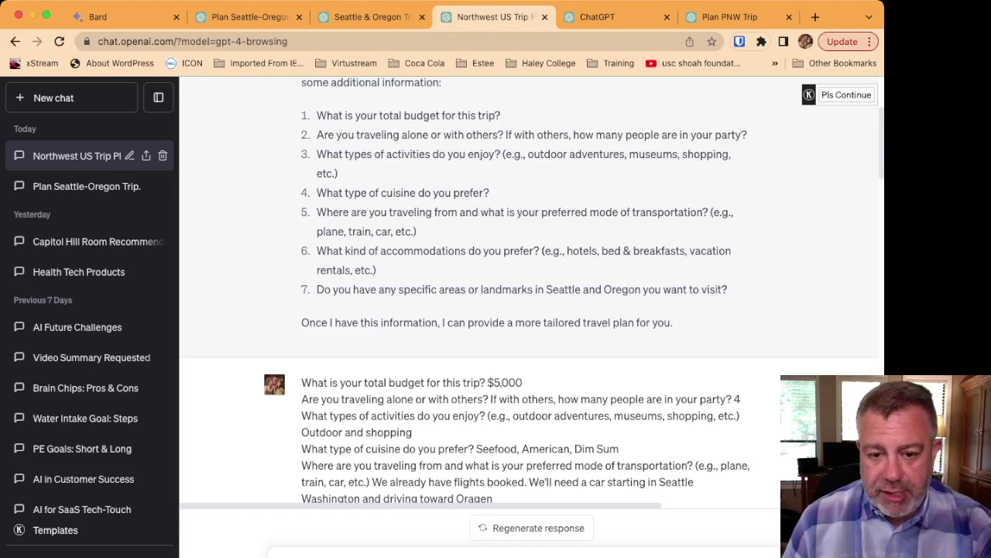
scroll(499, 291, "down", 5)
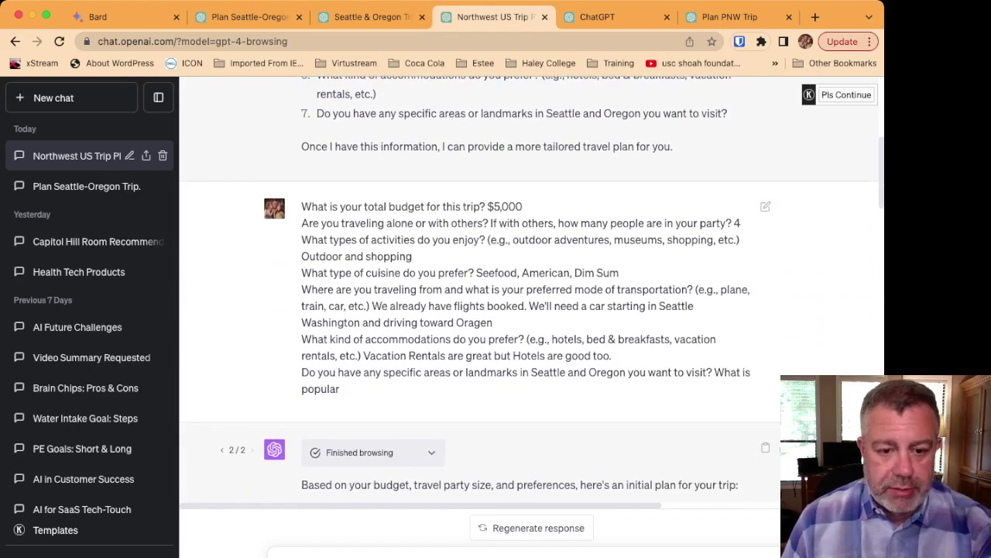
scroll(480, 294, "right", 1)
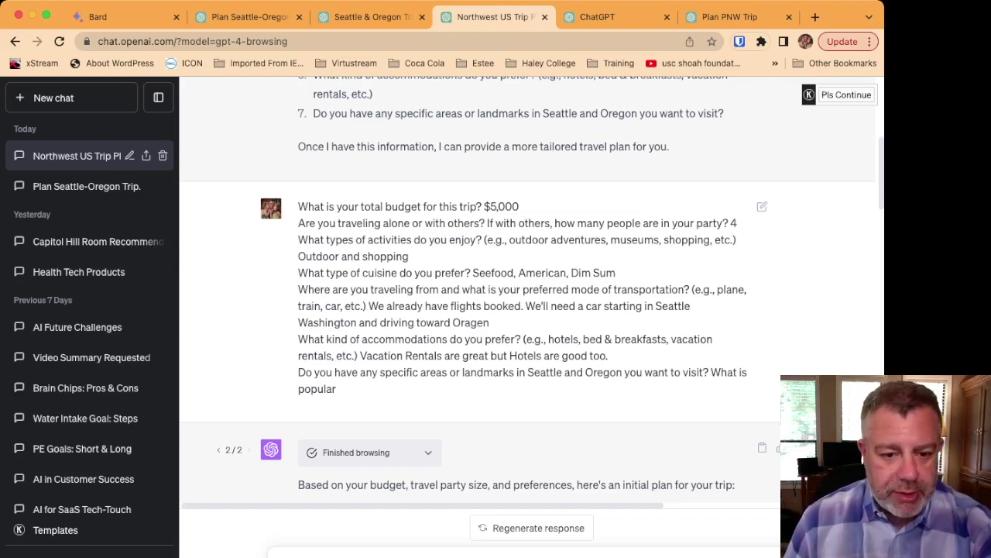
scroll(527, 282, "down", 2)
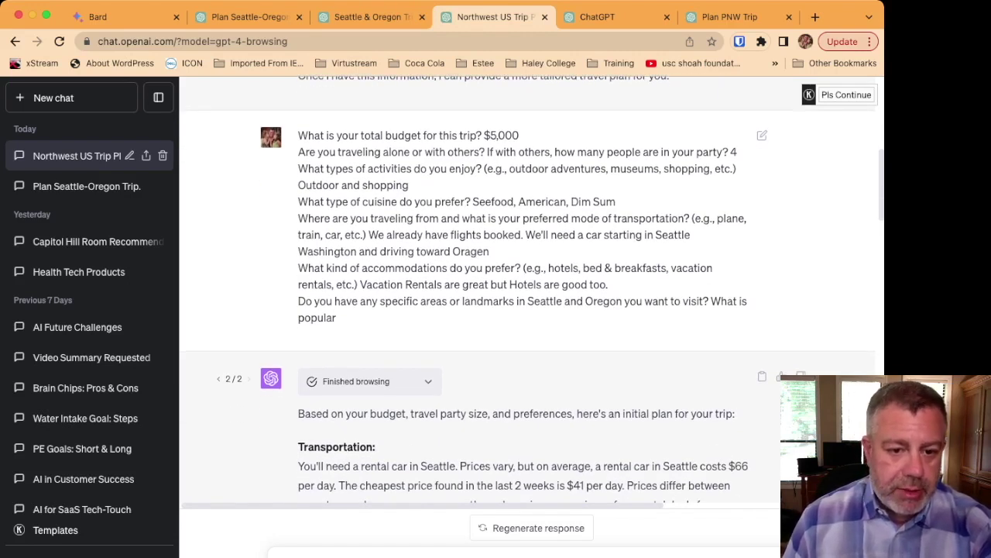
scroll(530, 289, "down", 6)
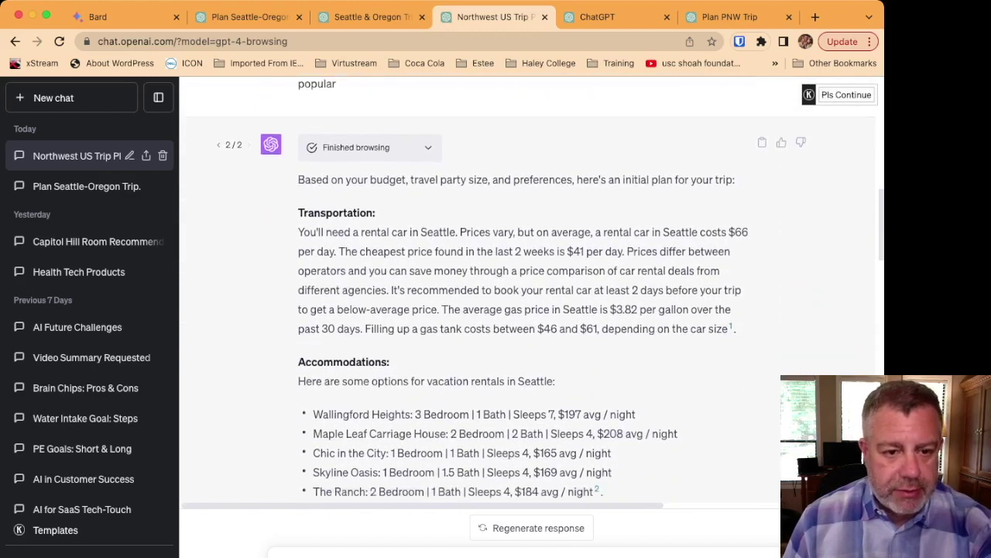
scroll(531, 289, "down", 2)
scroll(530, 289, "up", 2)
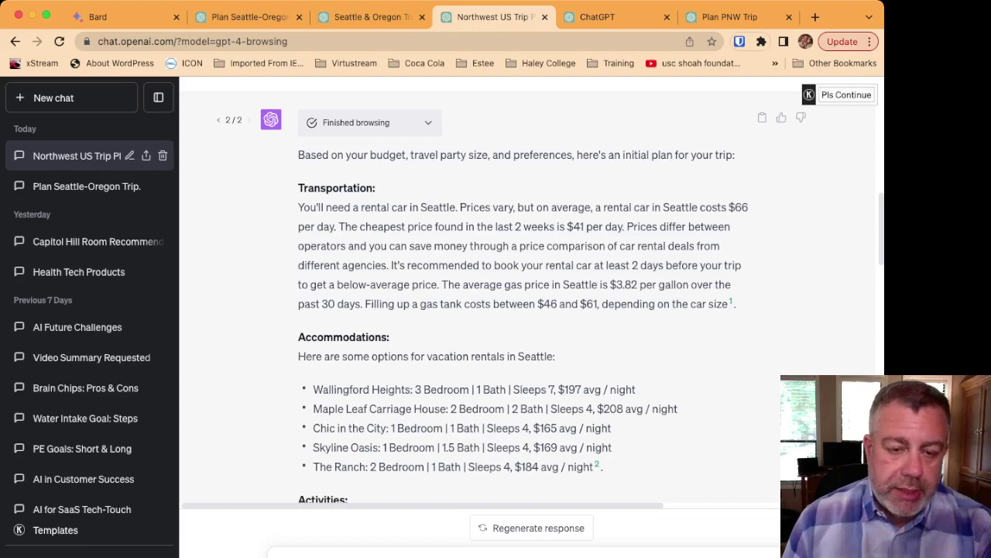
Step: Expand the list of web searches and sites the browsing reply used
left_click(429, 123)
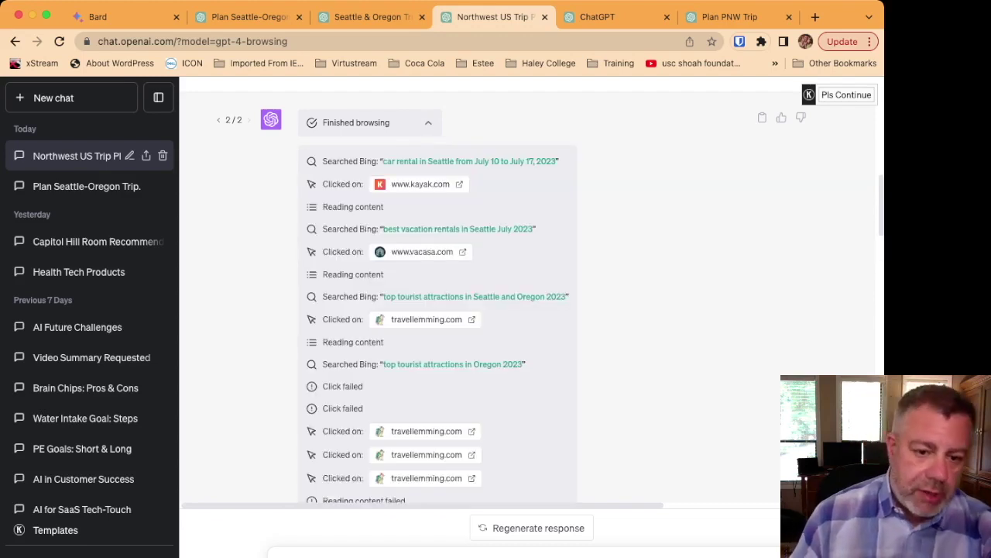
scroll(495, 295, "down", 1)
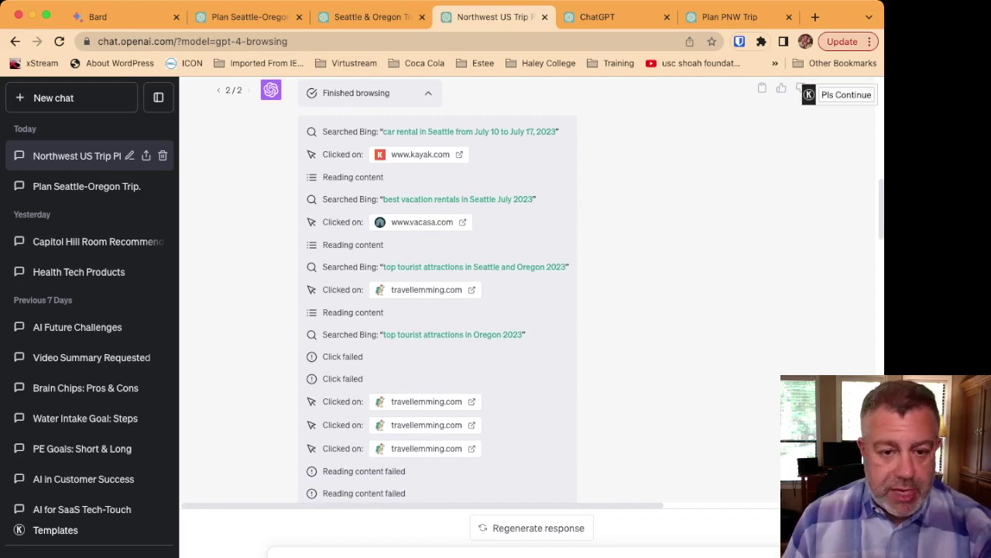
scroll(496, 294, "down", 1)
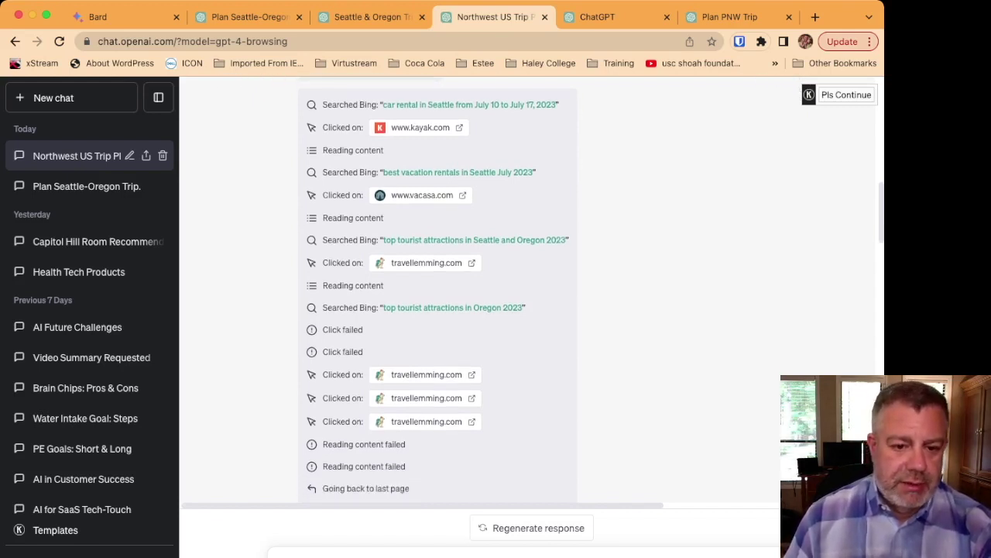
scroll(438, 290, "down", 1)
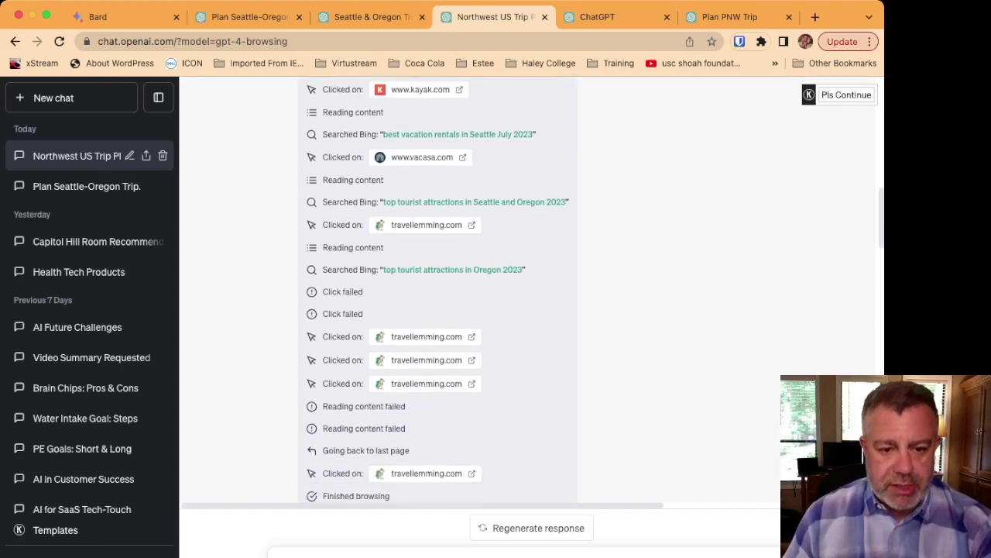
Step: Open the kayak.com car-rental citation, prefilled Seattle, WA, Mon 6/12–Mon 6/19
scroll(438, 290, "down", 3)
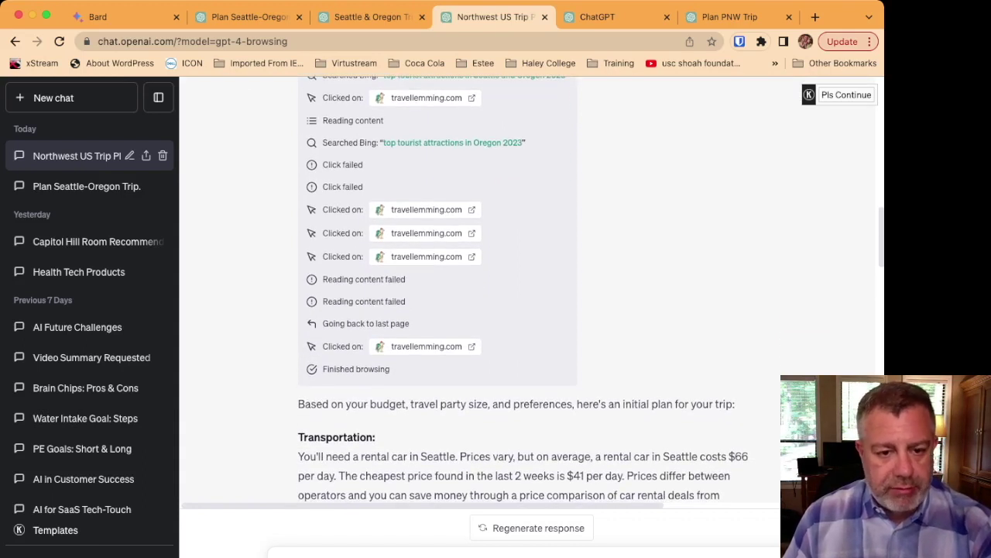
scroll(523, 291, "down", 2)
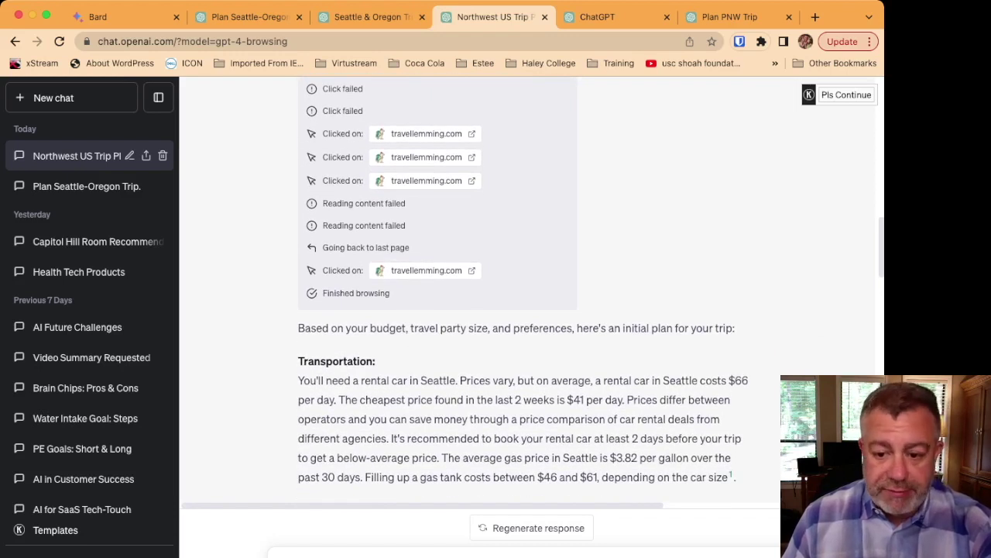
scroll(523, 290, "down", 3)
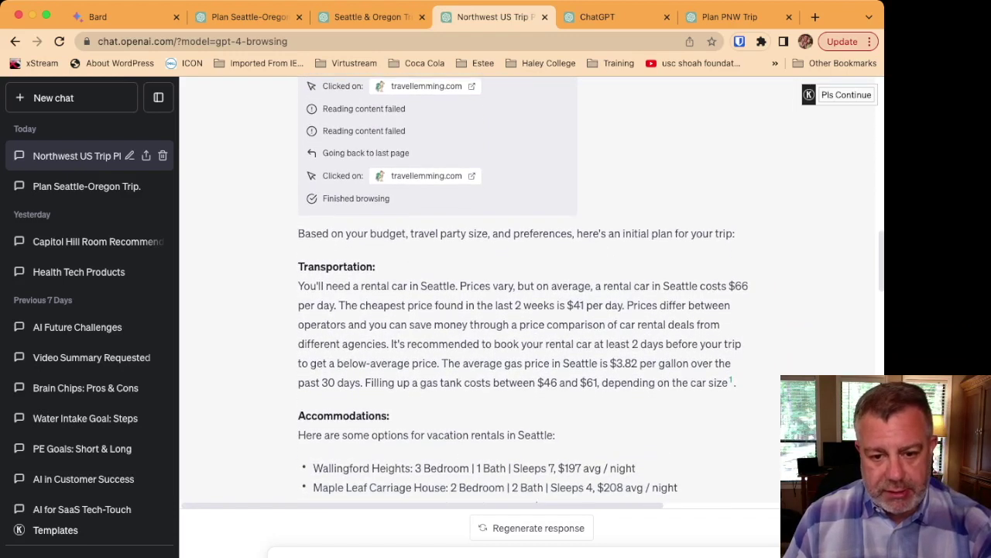
scroll(523, 290, "down", 3)
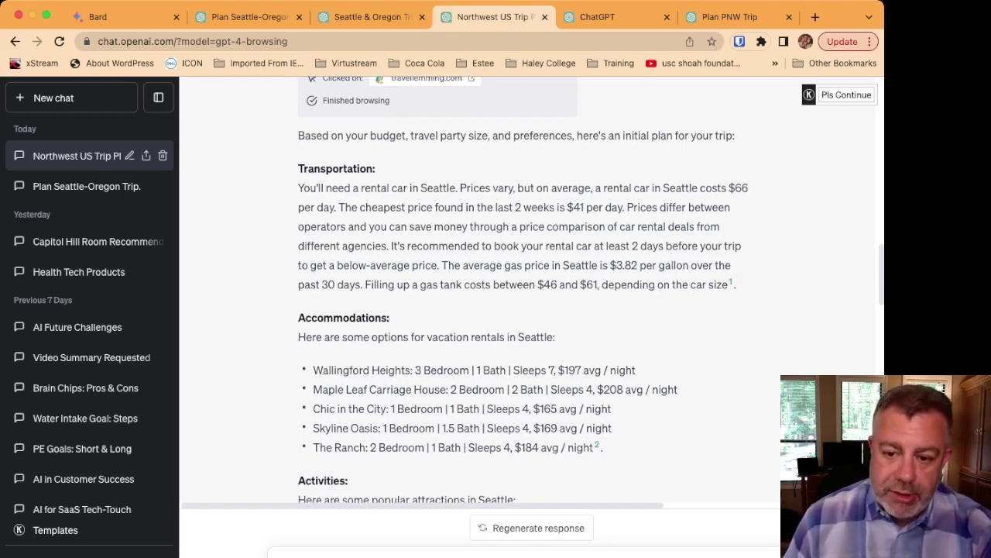
mouse_move(730, 283)
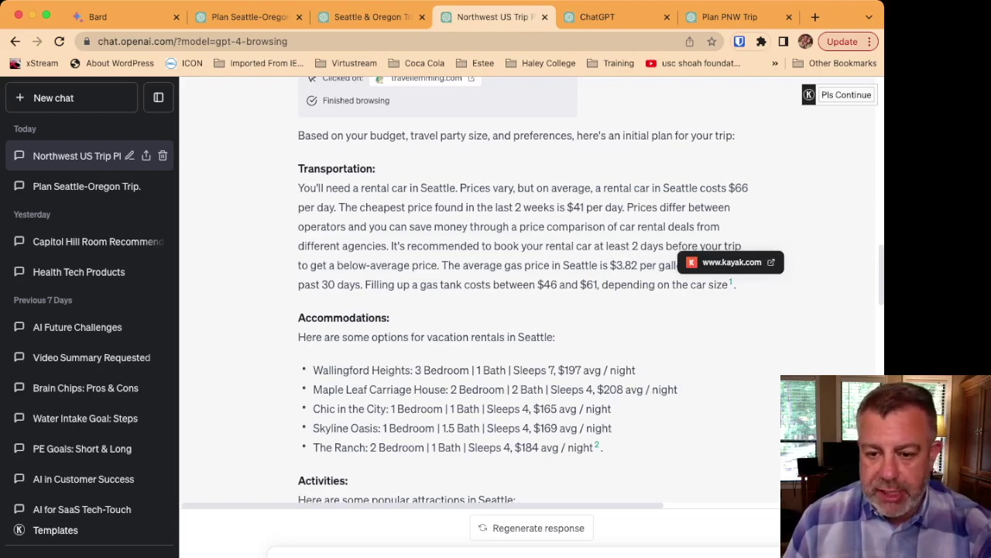
left_click(731, 262)
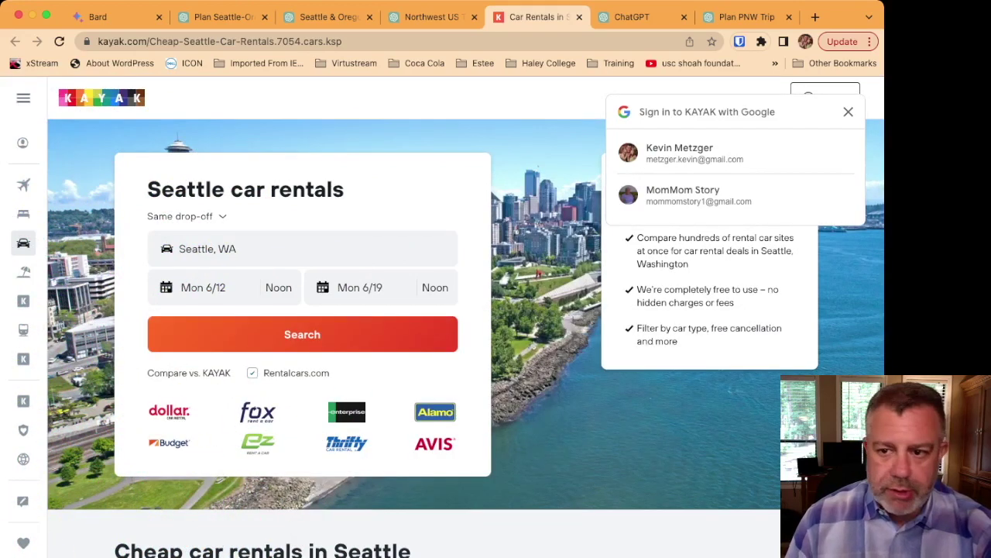
scroll(465, 310, "down", 3)
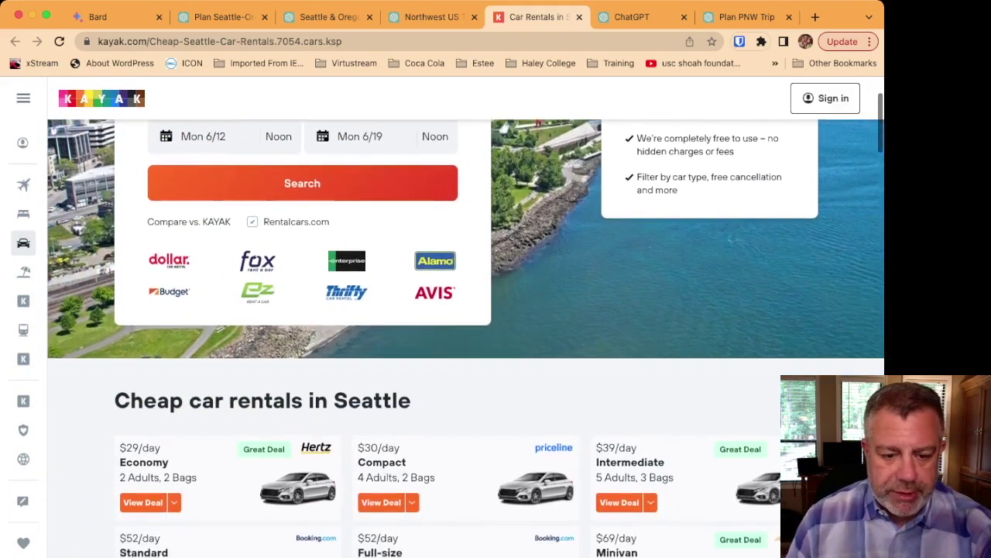
scroll(465, 333, "down", 6)
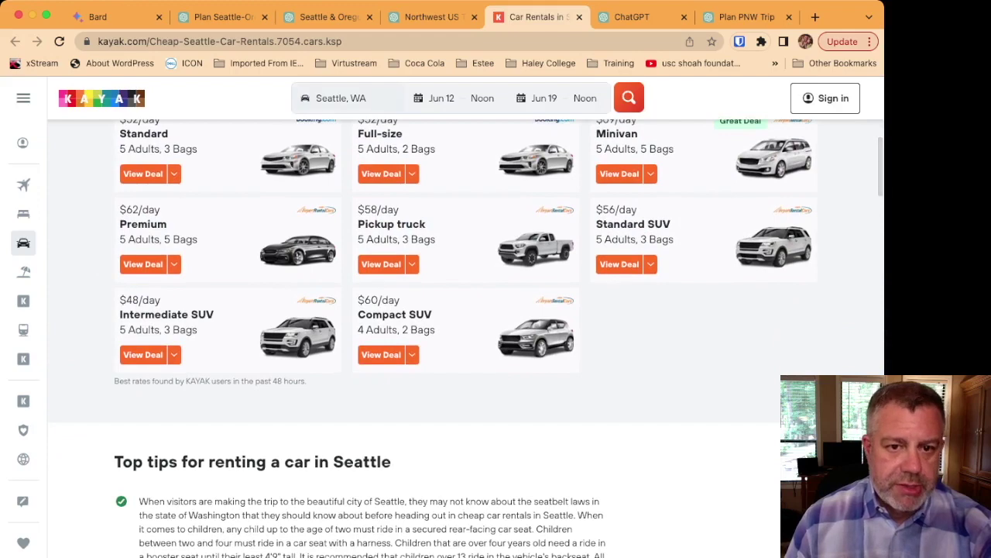
left_click(579, 17)
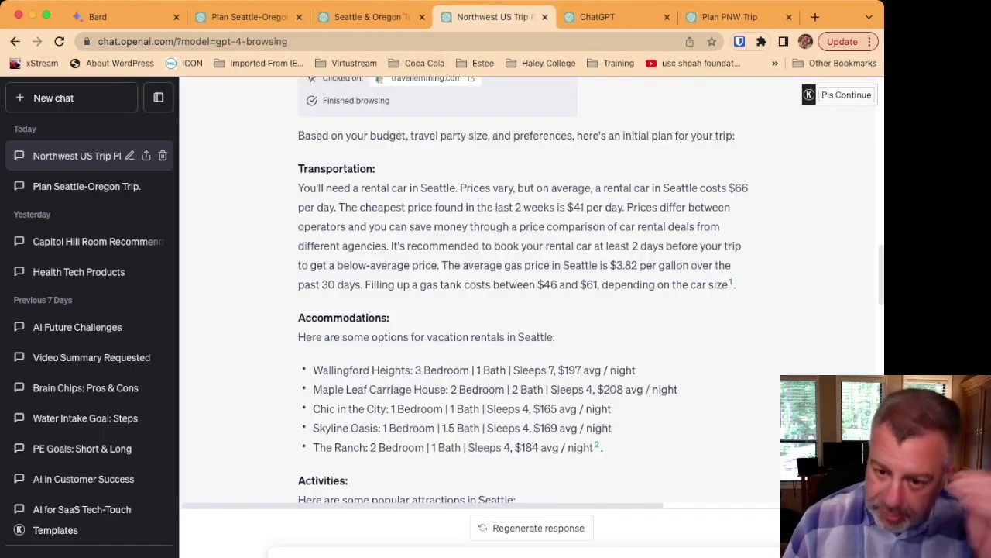
Step: Open the vacasa.com citation showing Seattle Vacation Rentals and scroll its 130 listings
scroll(522, 290, "down", 3)
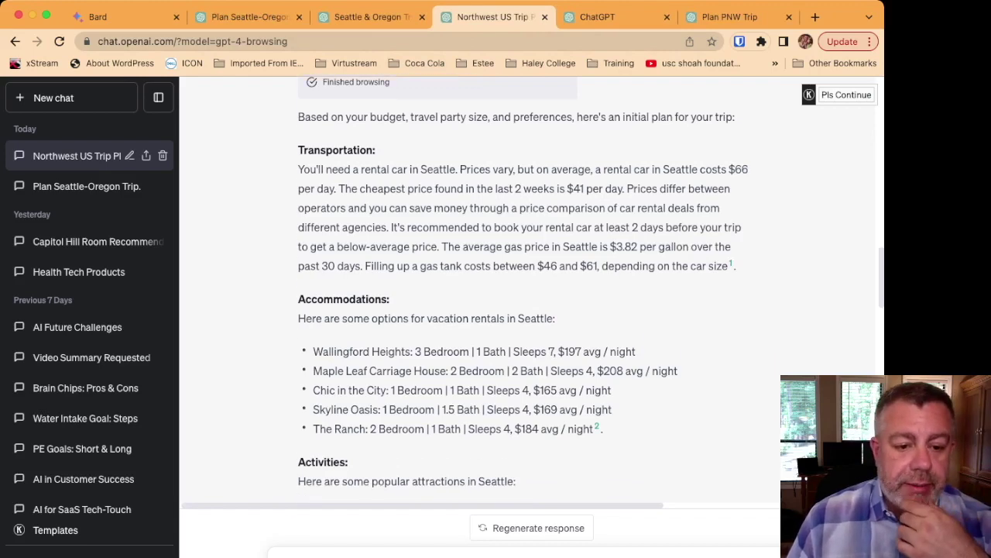
scroll(523, 290, "down", 4)
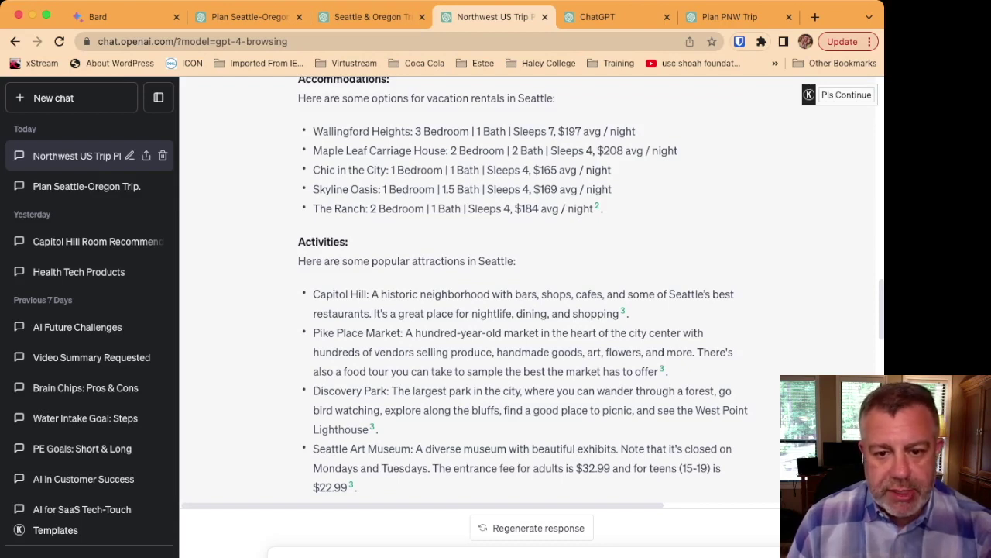
mouse_move(596, 206)
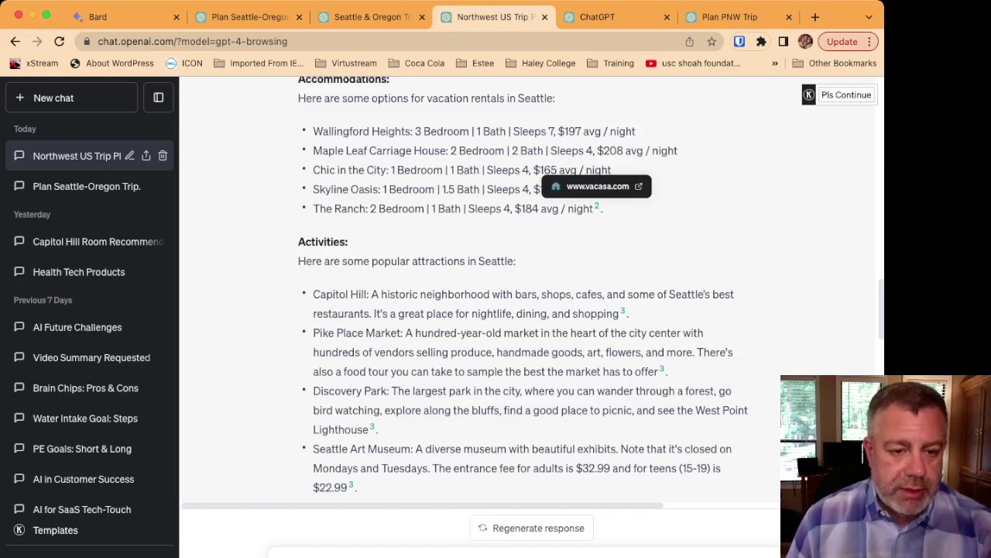
left_click(597, 186)
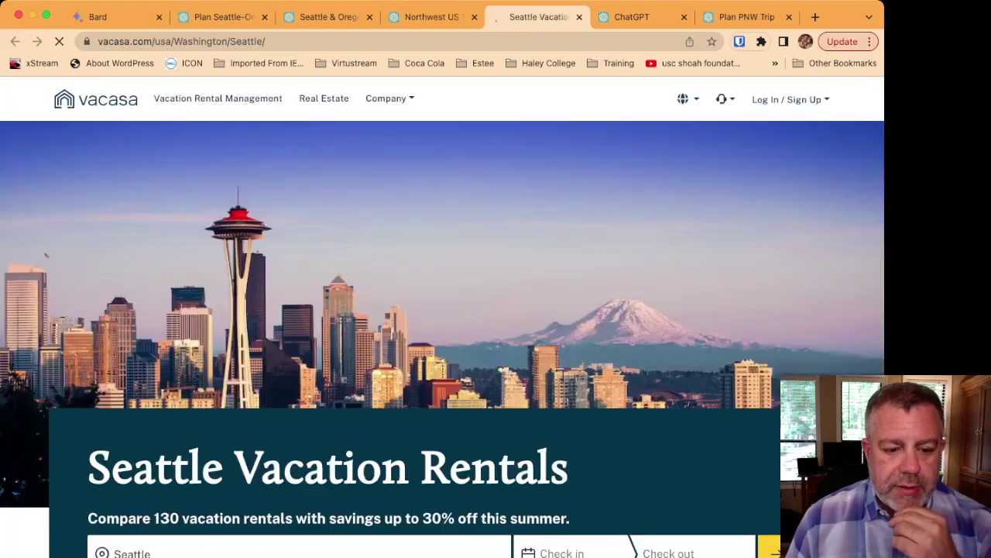
scroll(441, 310, "down", 5)
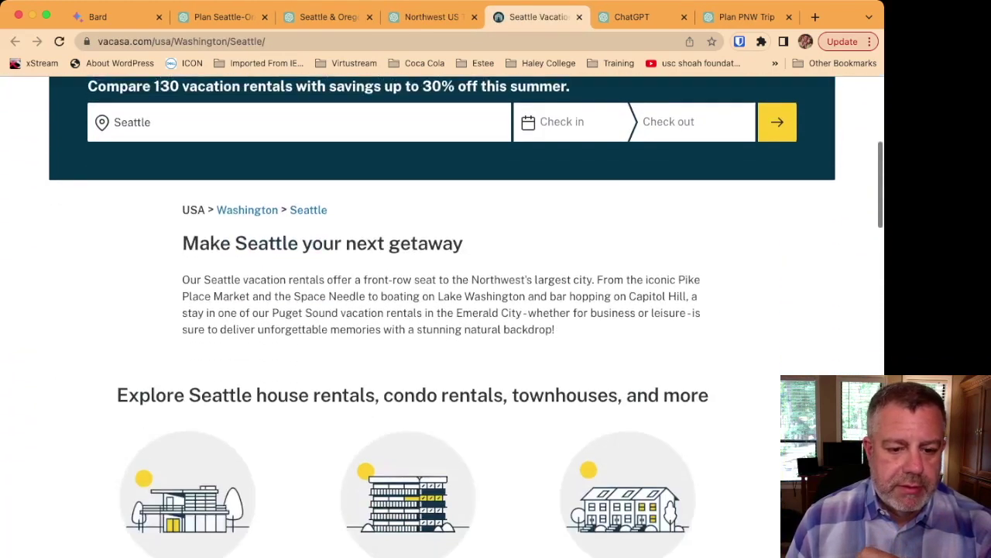
Step: Return to the GPT-4 browsing chat and scroll across its day-by-day itinerary table
left_click(430, 16)
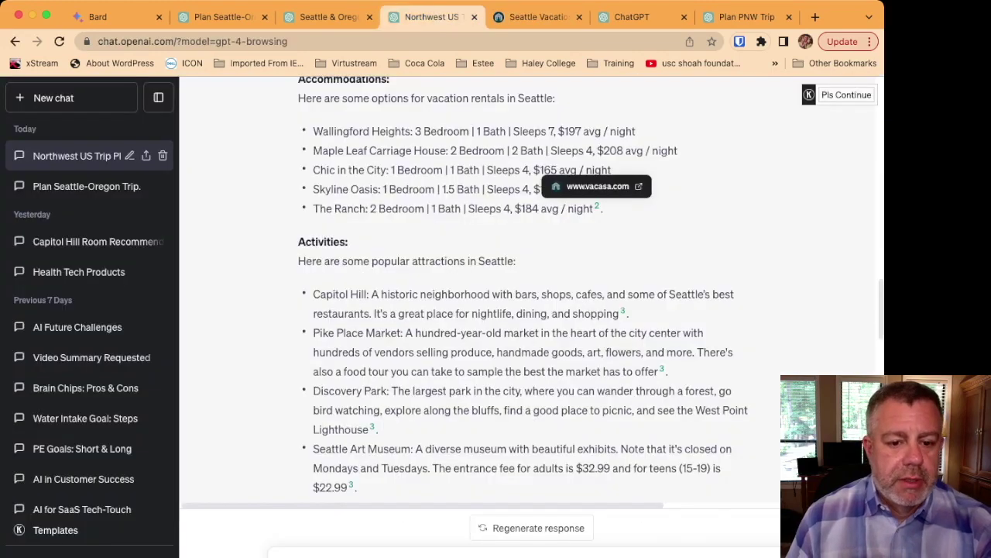
scroll(532, 310, "down", 5)
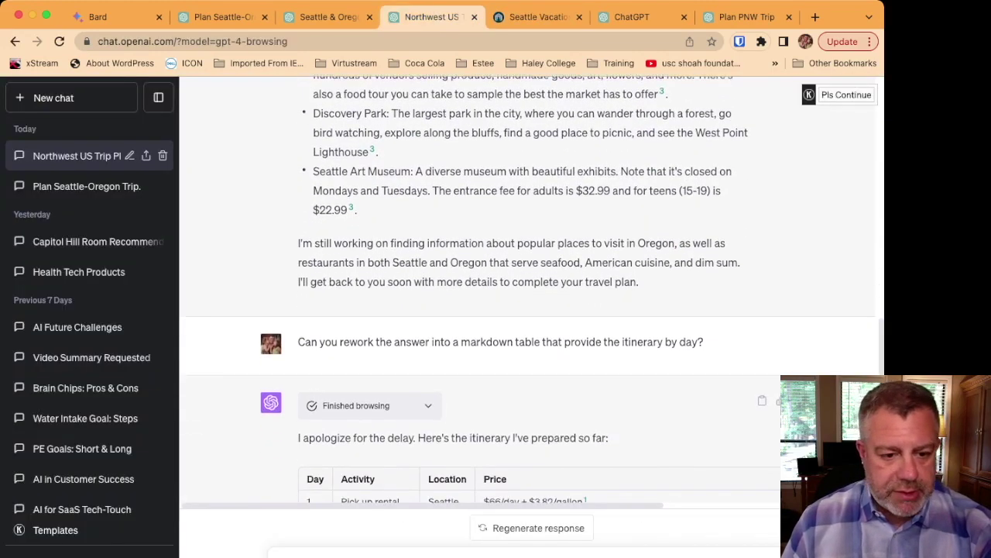
scroll(531, 310, "down", 5)
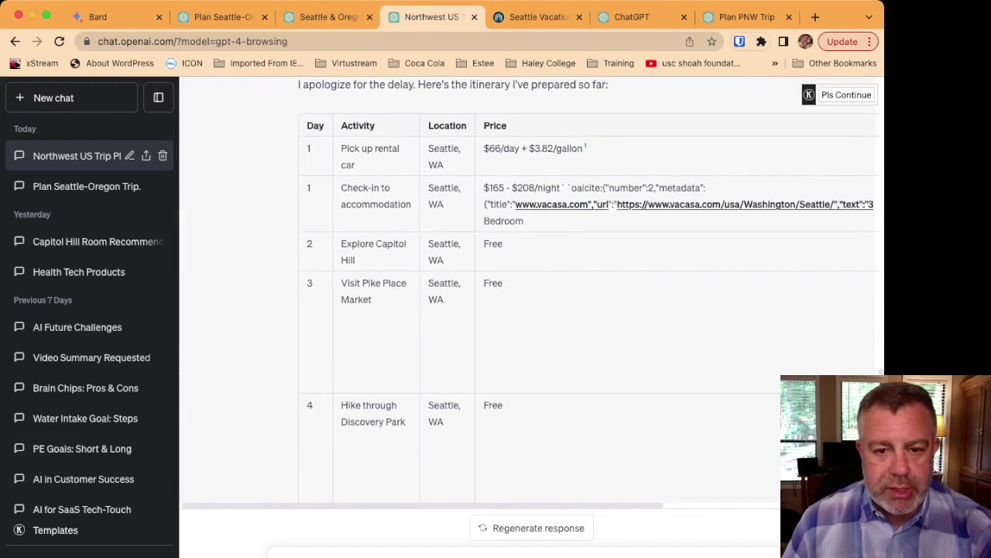
scroll(531, 310, "down", 4)
scroll(531, 309, "right", 5)
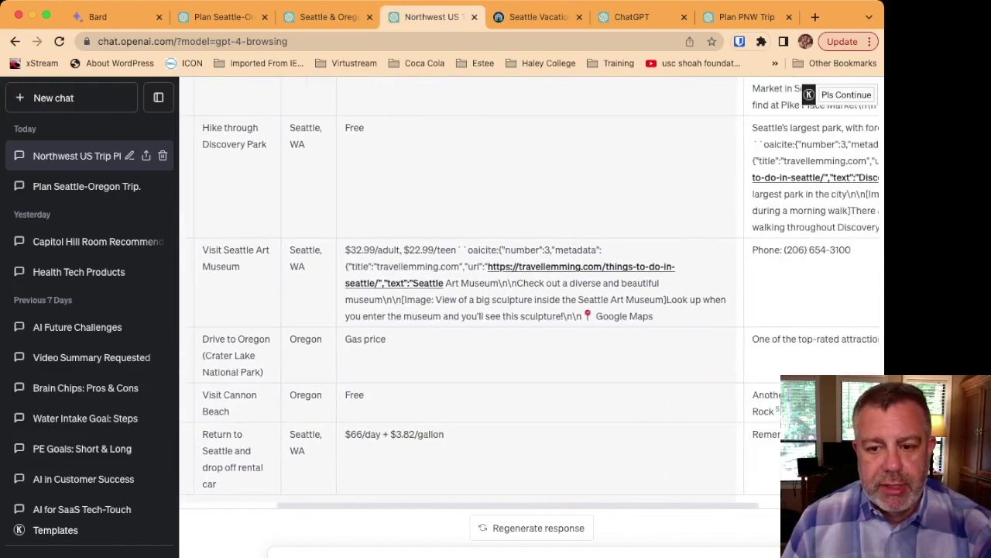
scroll(531, 310, "up", 8)
scroll(531, 310, "down", 3)
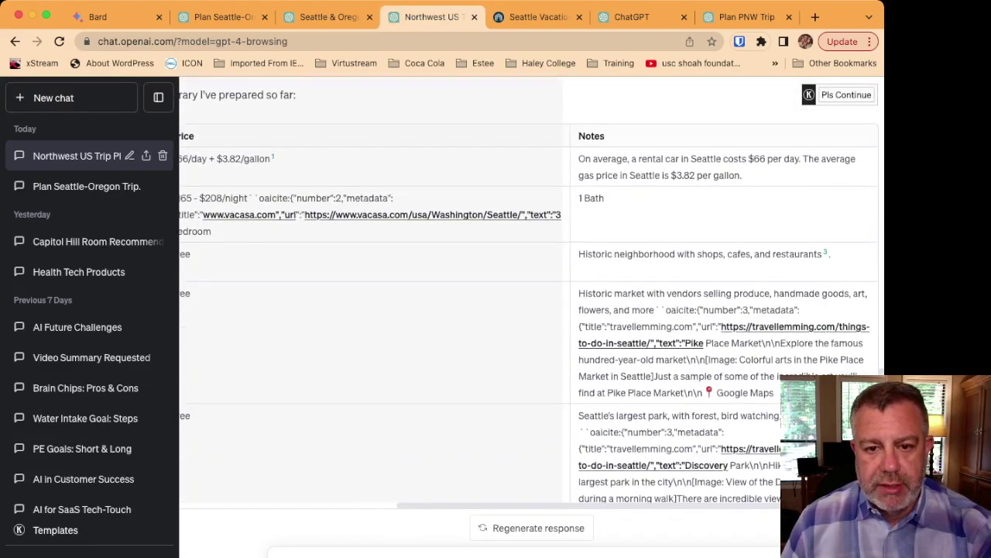
scroll(529, 293, "down", 2)
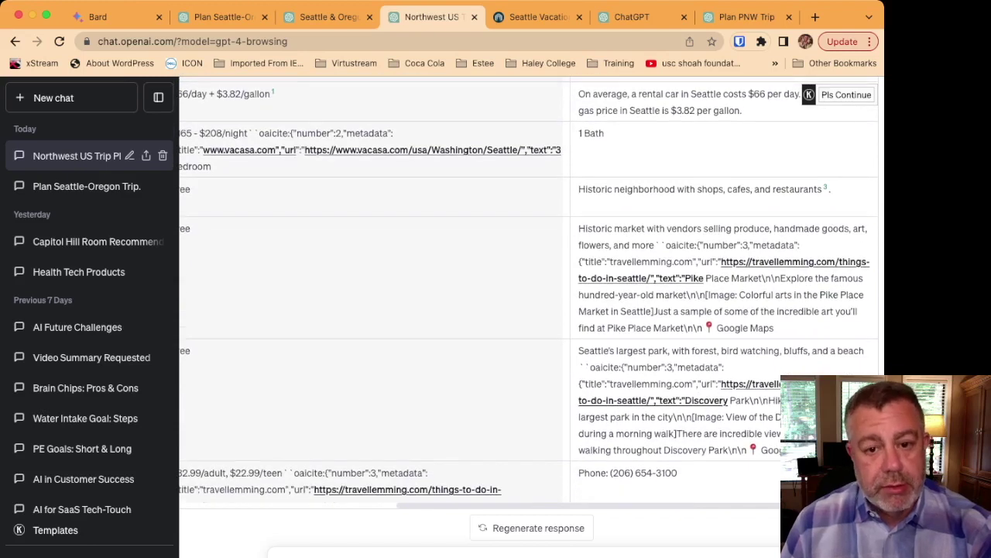
scroll(528, 293, "up", 2)
Step: Scroll further through the table's Day 1 $165–$208 lodging, Days 2–4 sights, and browsing log
scroll(528, 293, "down", 3)
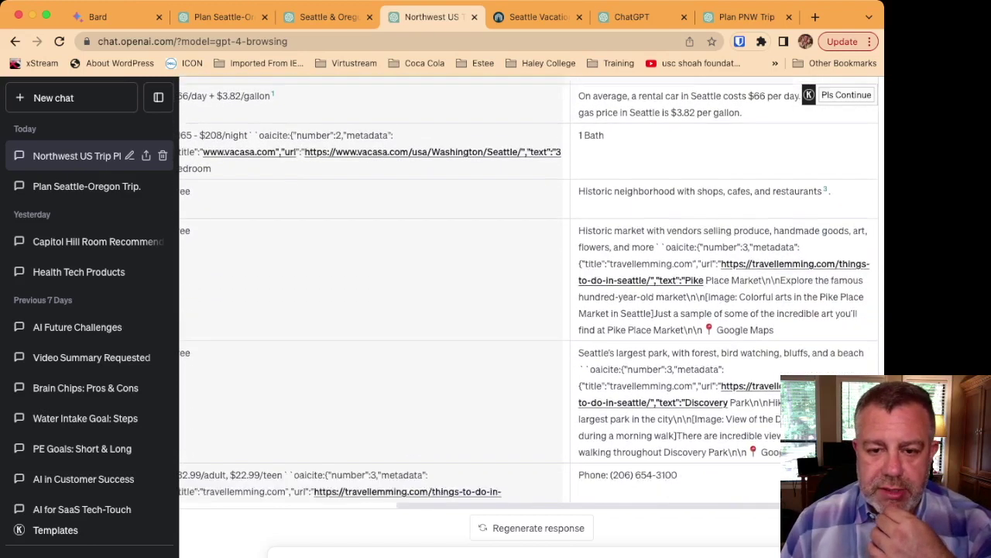
scroll(528, 293, "down", 3)
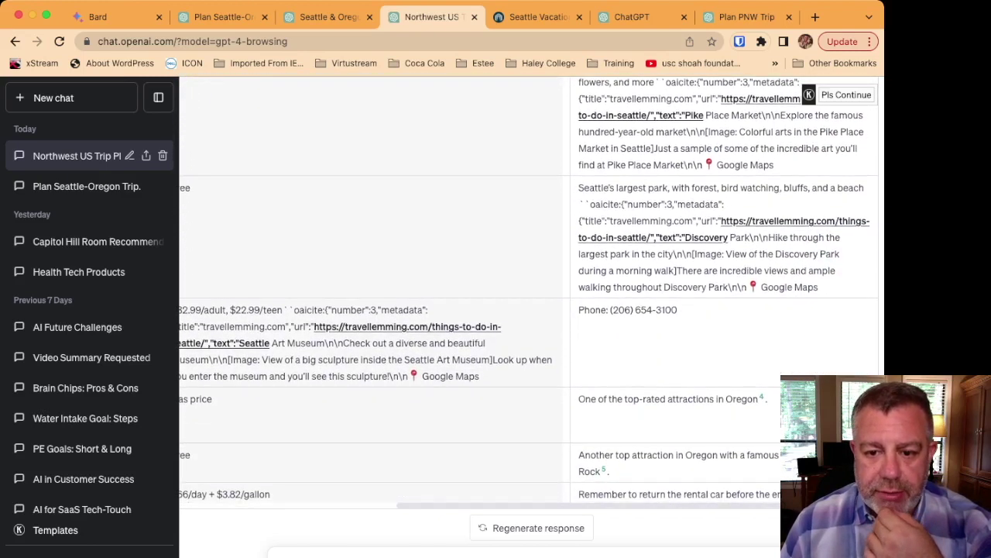
scroll(529, 293, "down", 7)
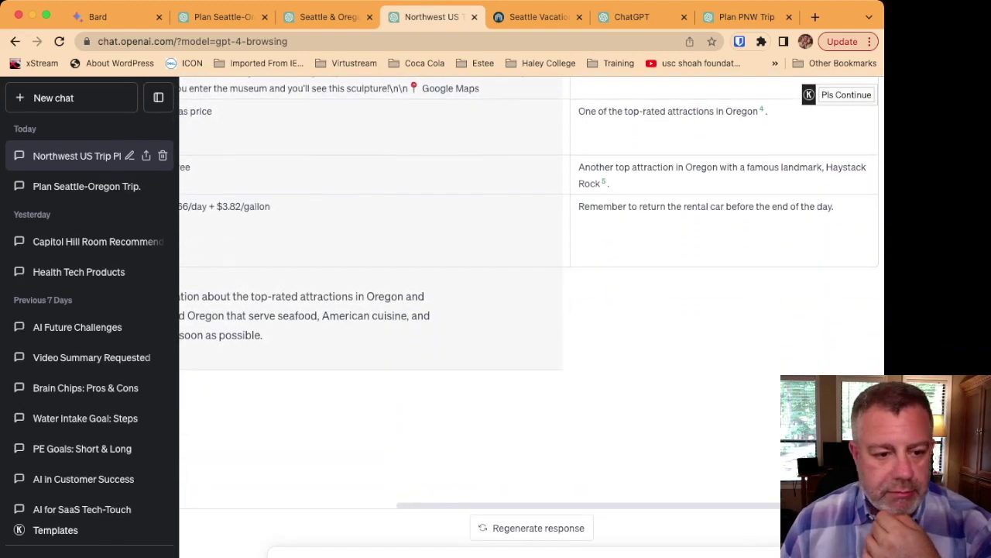
scroll(529, 292, "left", 3)
scroll(528, 293, "up", 5)
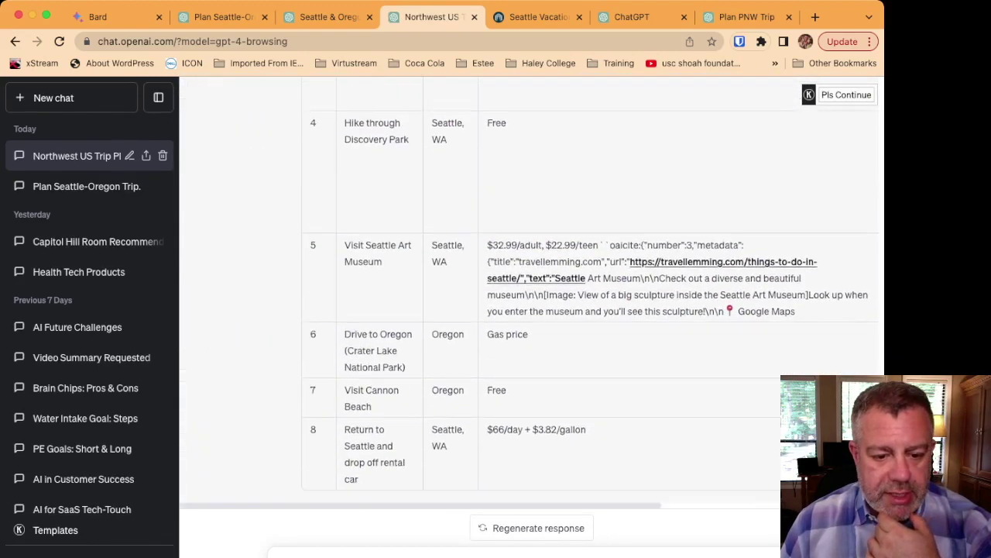
scroll(528, 293, "down", 4)
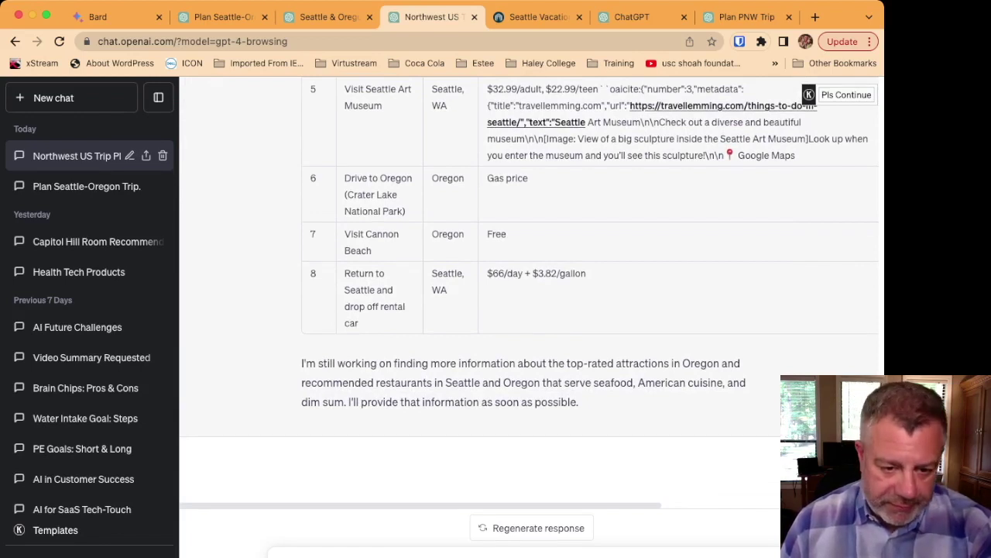
scroll(528, 292, "up", 20)
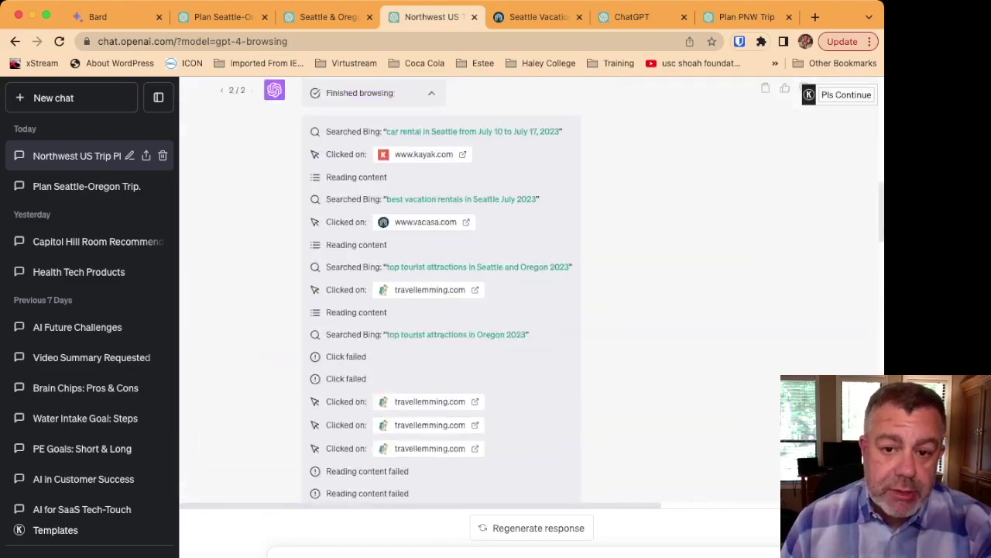
scroll(528, 292, "down", 20)
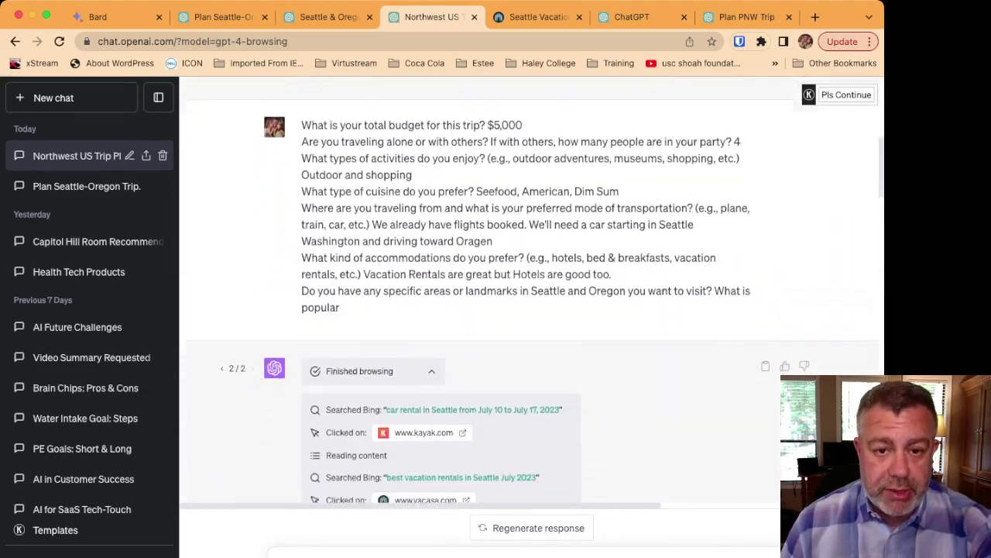
scroll(529, 293, "down", 15)
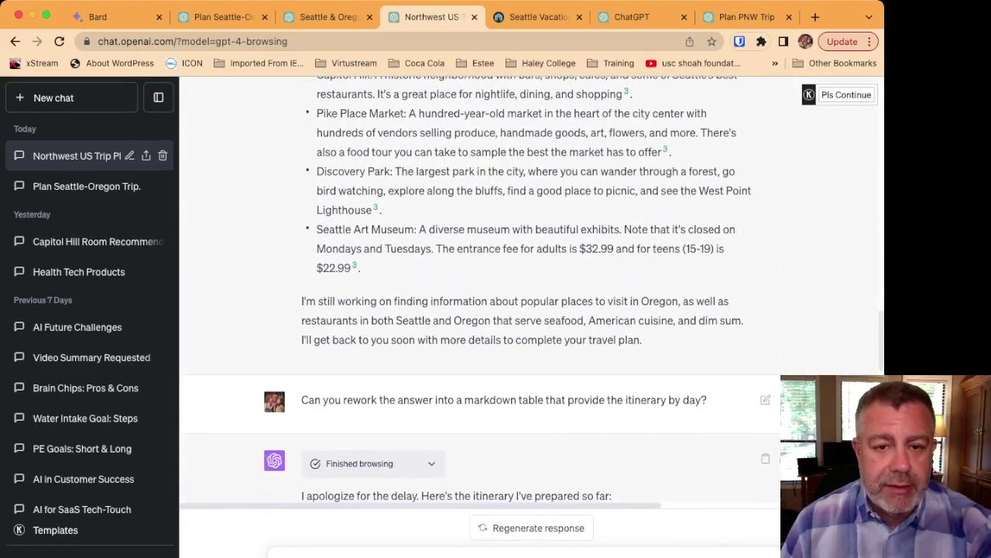
scroll(528, 293, "down", 3)
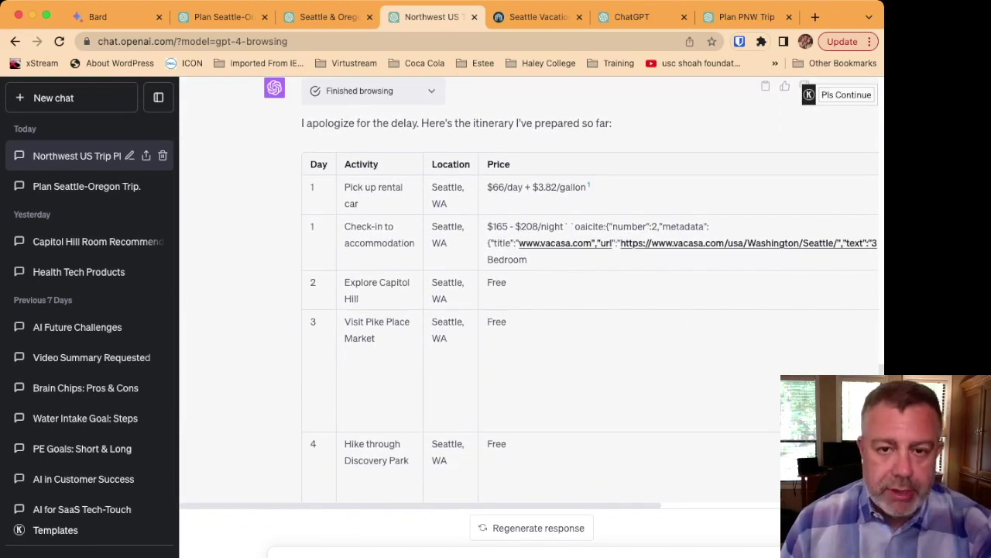
Step: Scroll up the plugins chat's Seattle plan, then switch to the Plan PNW Trip conversation
left_click(631, 16)
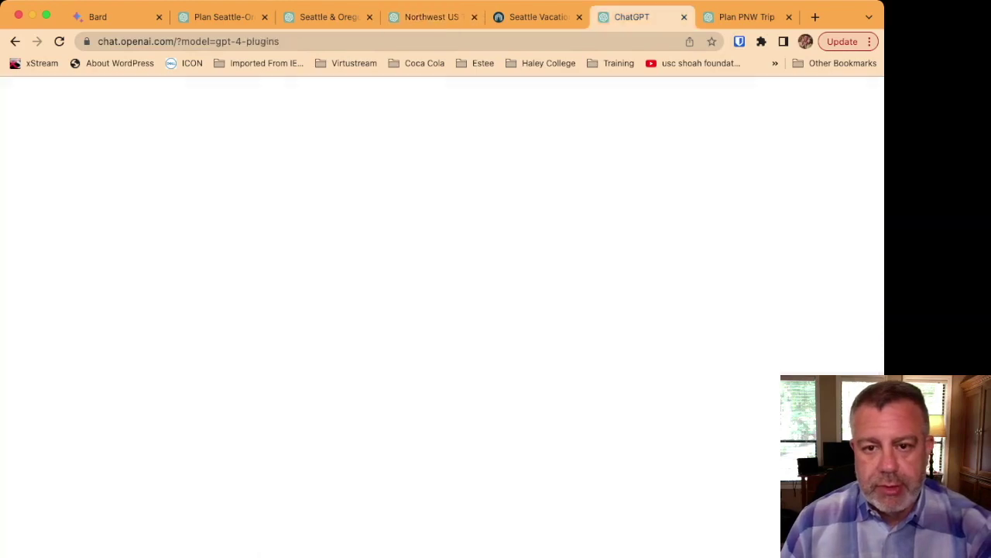
scroll(531, 293, "up", 20)
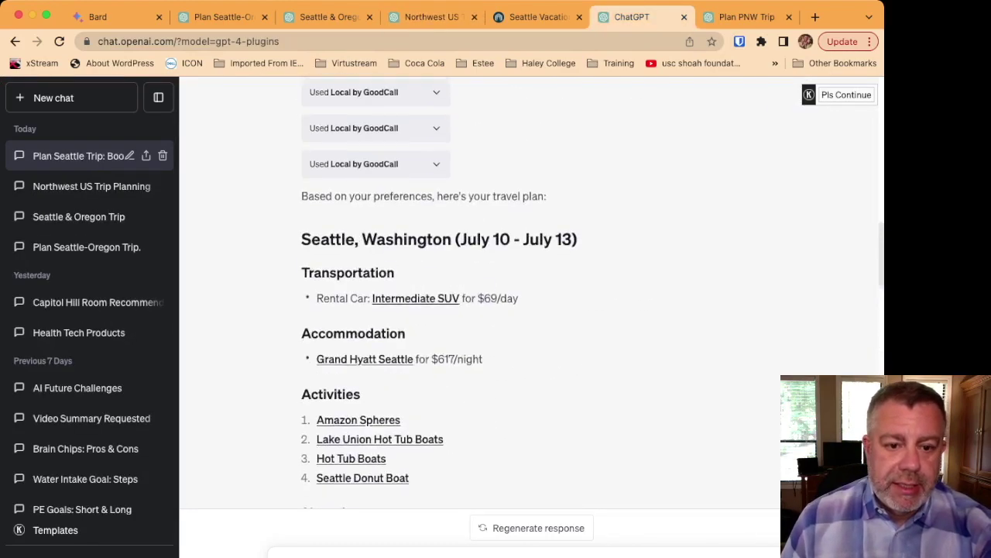
scroll(531, 309, "up", 5)
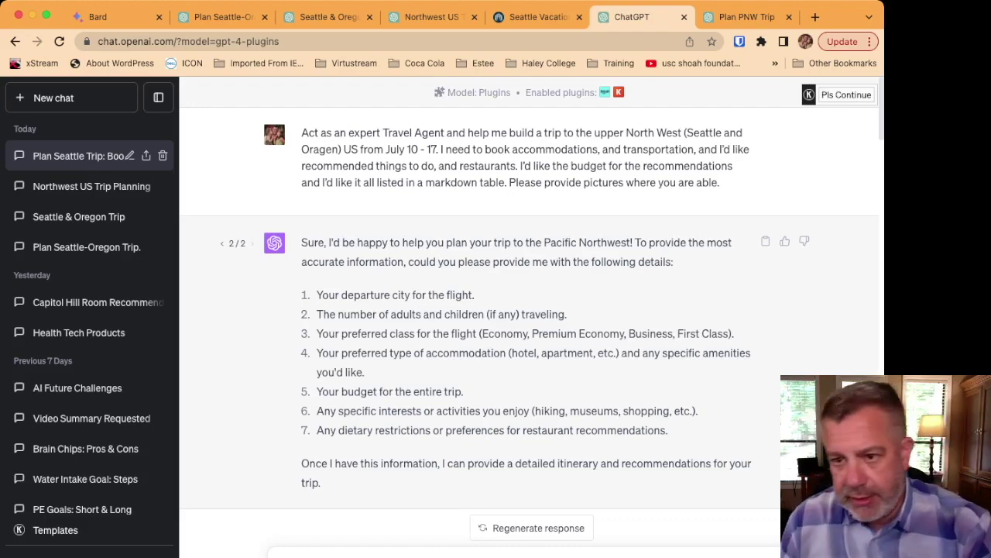
left_click(746, 17)
Step: Scroll the Plan PNW Trip chat up to the travel-agent prompt and back down
scroll(532, 310, "up", 10)
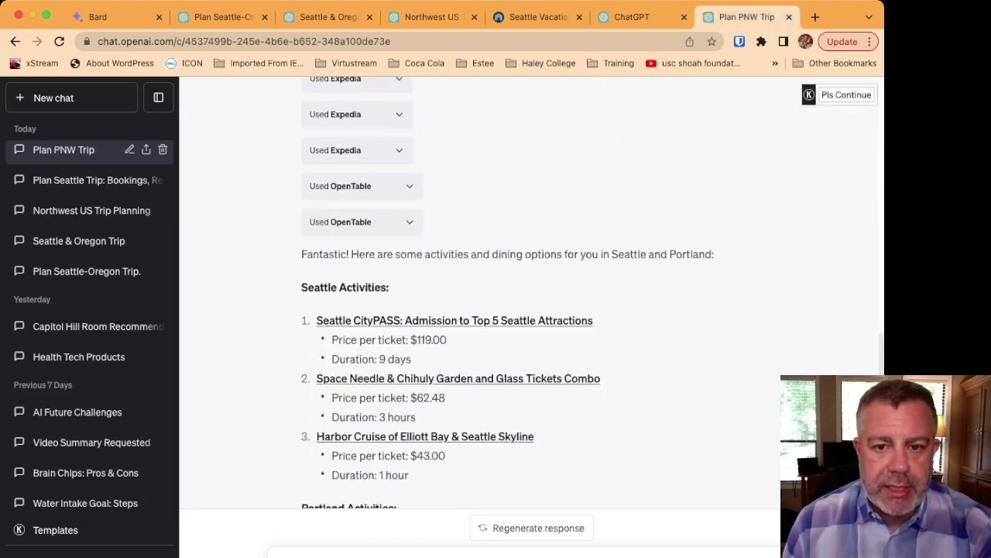
scroll(531, 310, "up", 15)
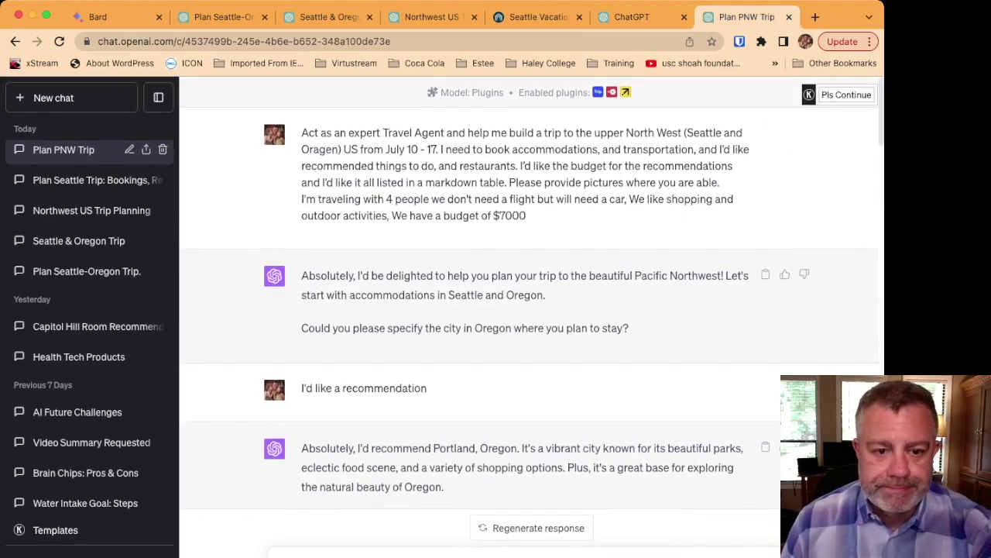
scroll(531, 310, "down", 15)
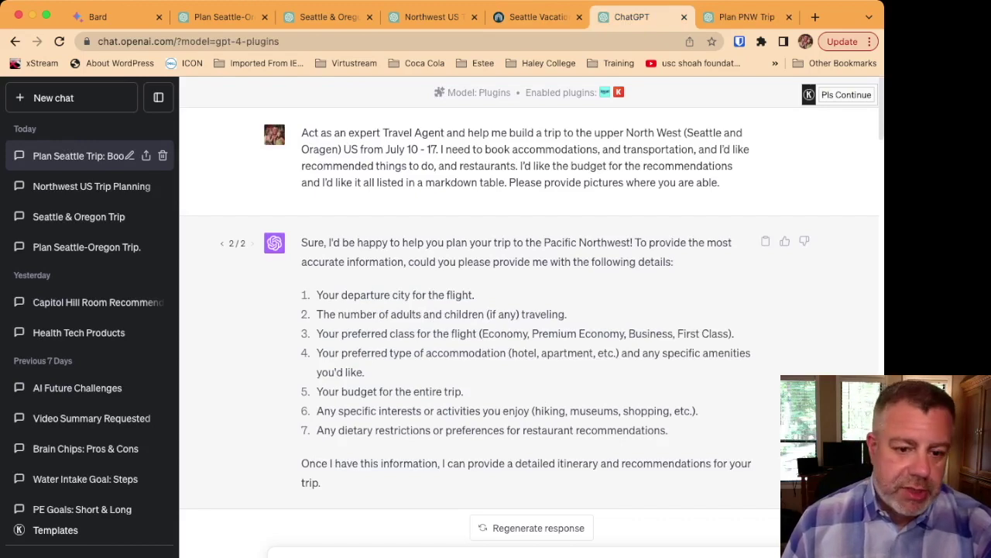
key("Return")
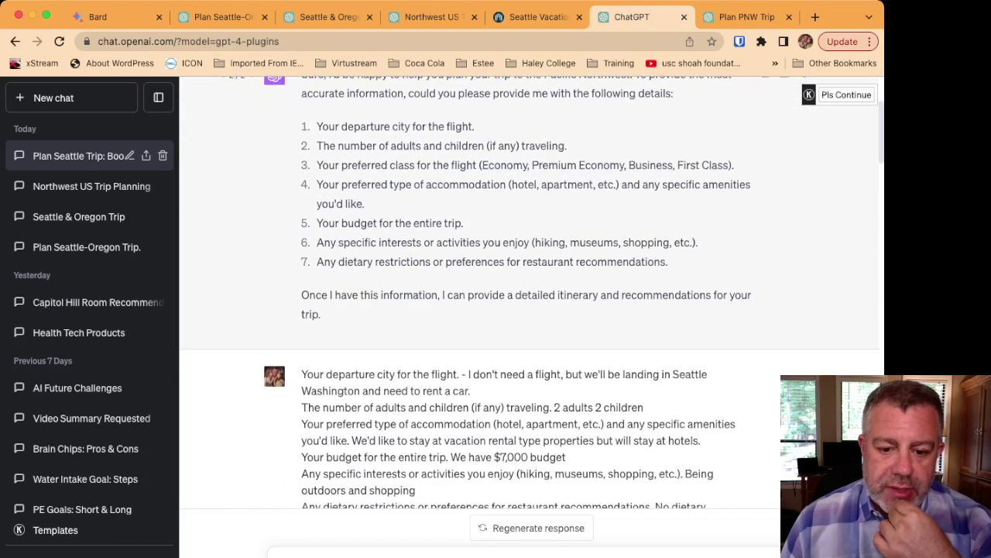
scroll(529, 292, "up", 3)
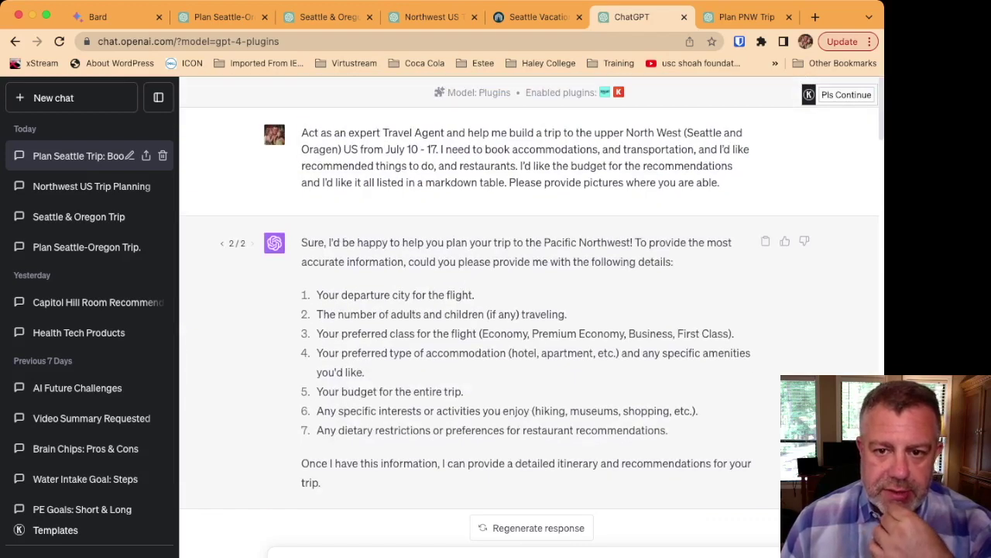
scroll(529, 291, "down", 10)
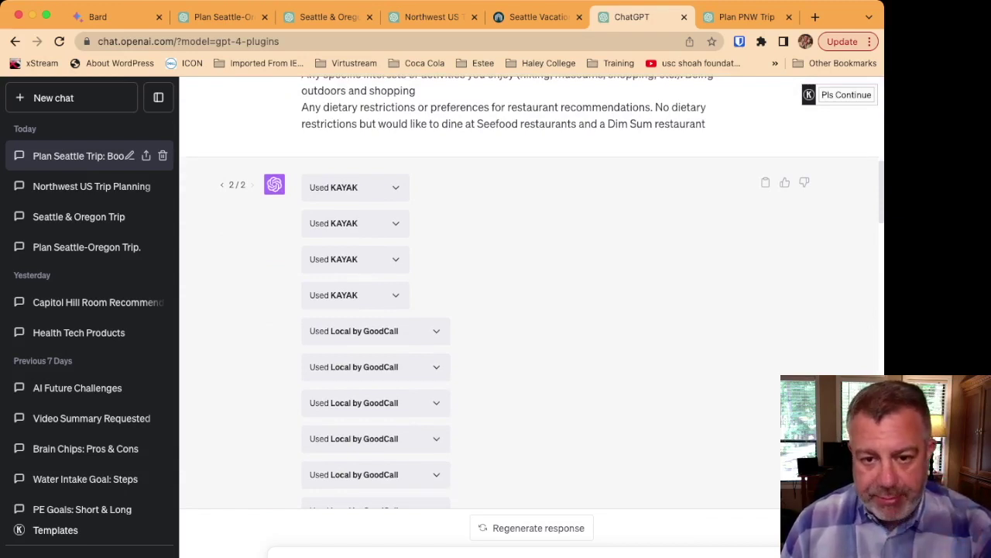
scroll(529, 291, "down", 8)
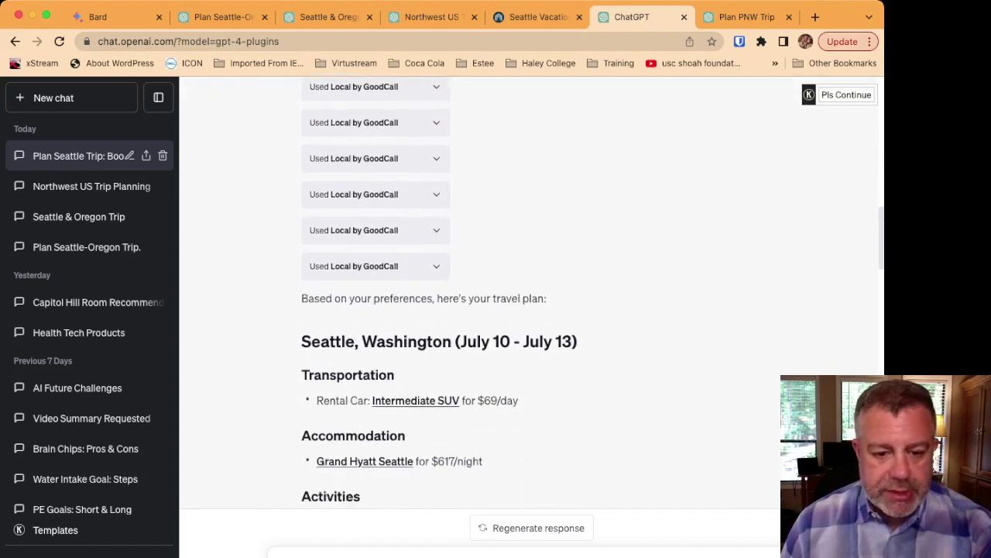
scroll(529, 291, "down", 10)
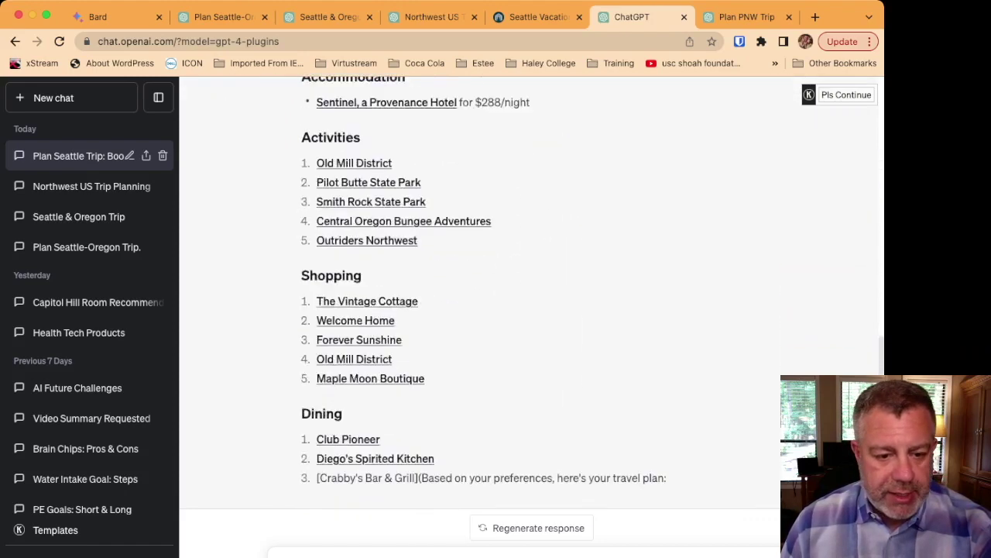
scroll(529, 291, "down", 10)
scroll(529, 291, "up", 5)
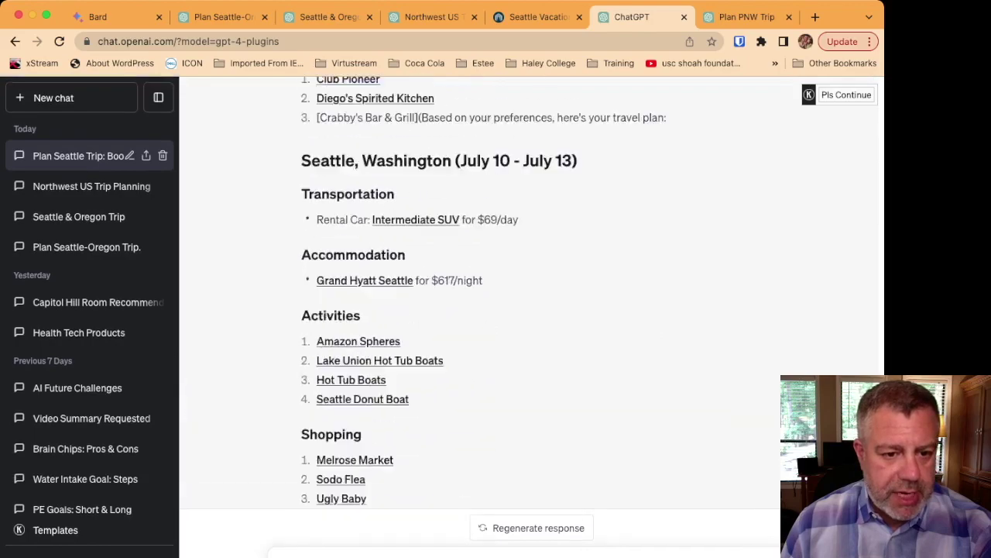
scroll(529, 291, "down", 3)
scroll(529, 291, "up", 10)
scroll(529, 291, "down", 2)
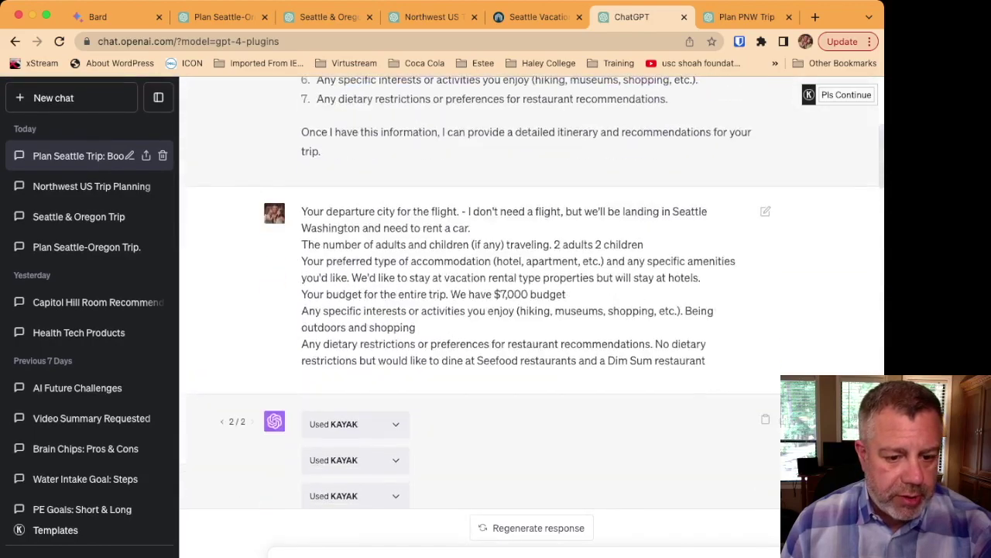
scroll(529, 291, "down", 8)
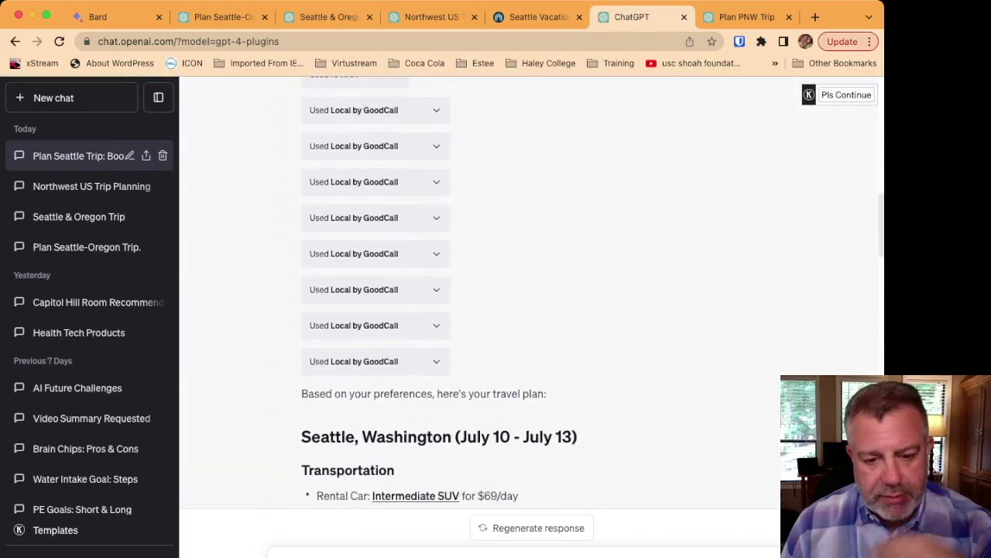
scroll(529, 292, "down", 10)
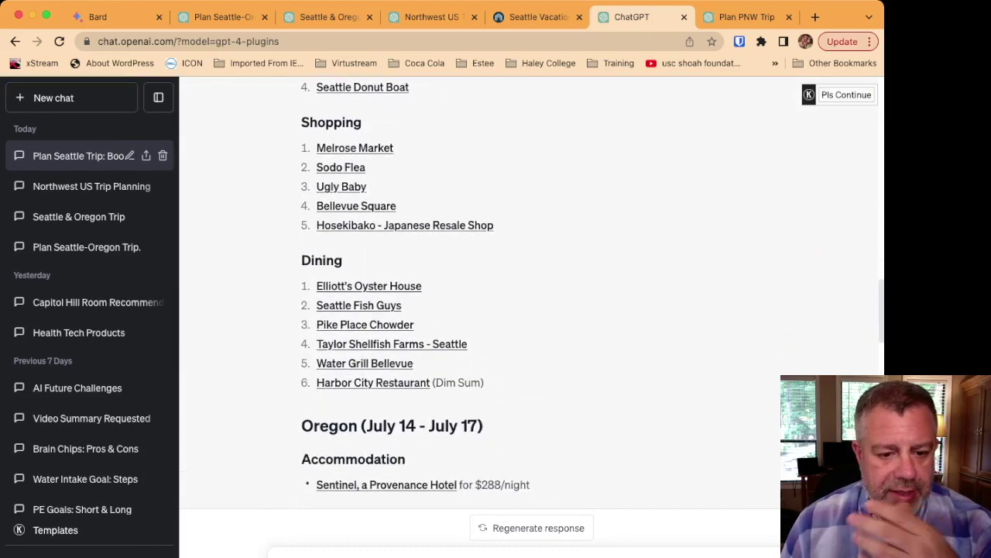
scroll(529, 292, "down", 7)
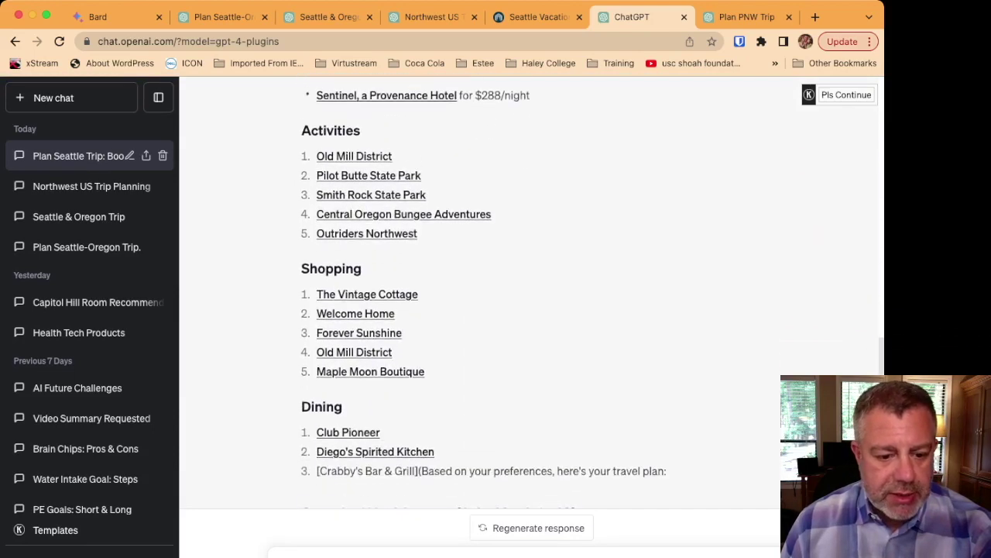
scroll(529, 292, "down", 10)
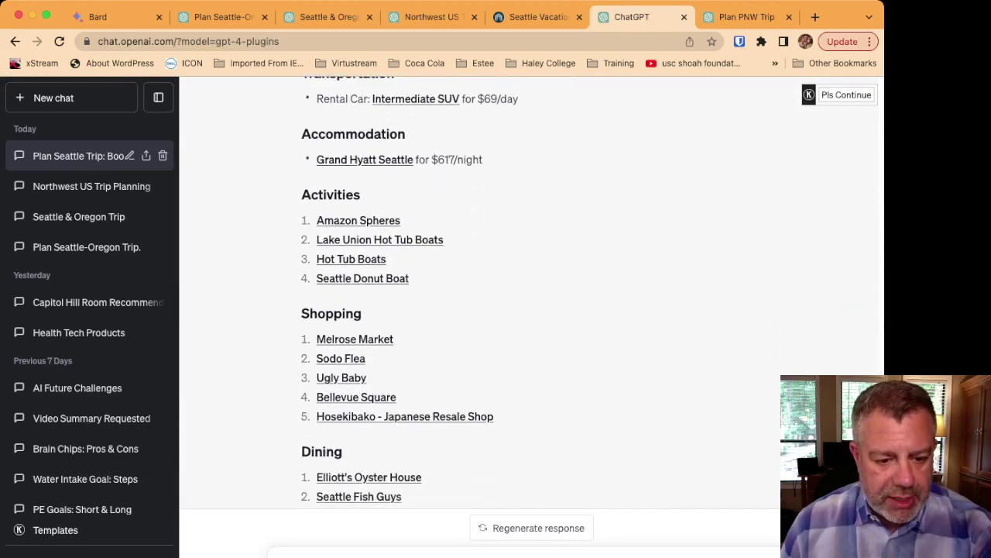
scroll(529, 291, "up", 15)
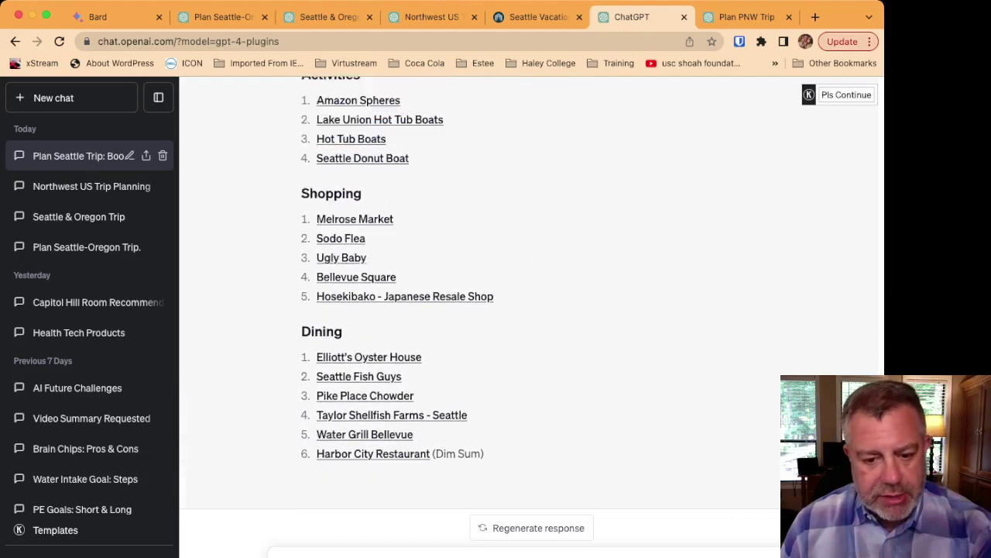
scroll(529, 291, "up", 10)
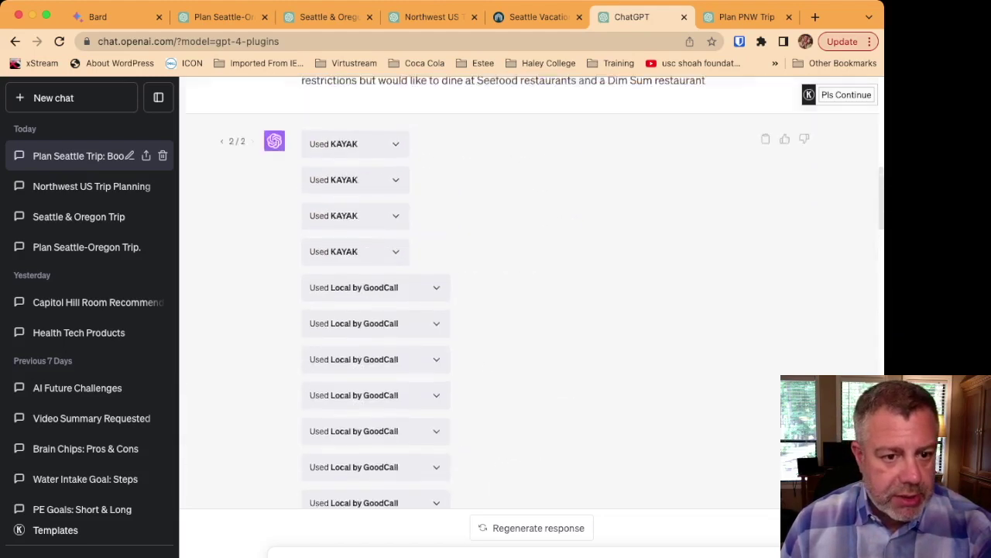
Step: Switch to reply version 1/2 and review its $47/day rental cars and $325–$617 Seattle hotels
left_click(222, 290)
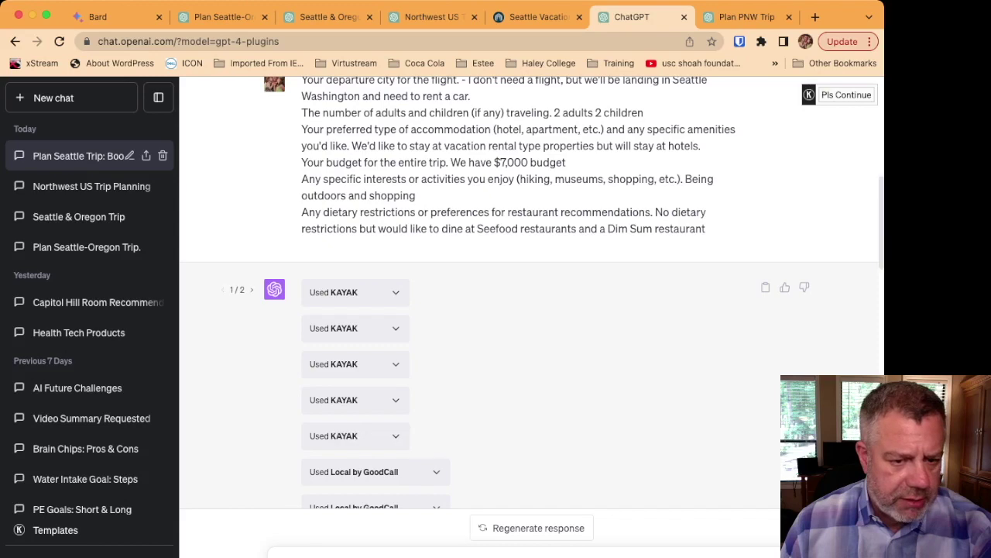
scroll(532, 291, "up", 2)
scroll(532, 291, "down", 12)
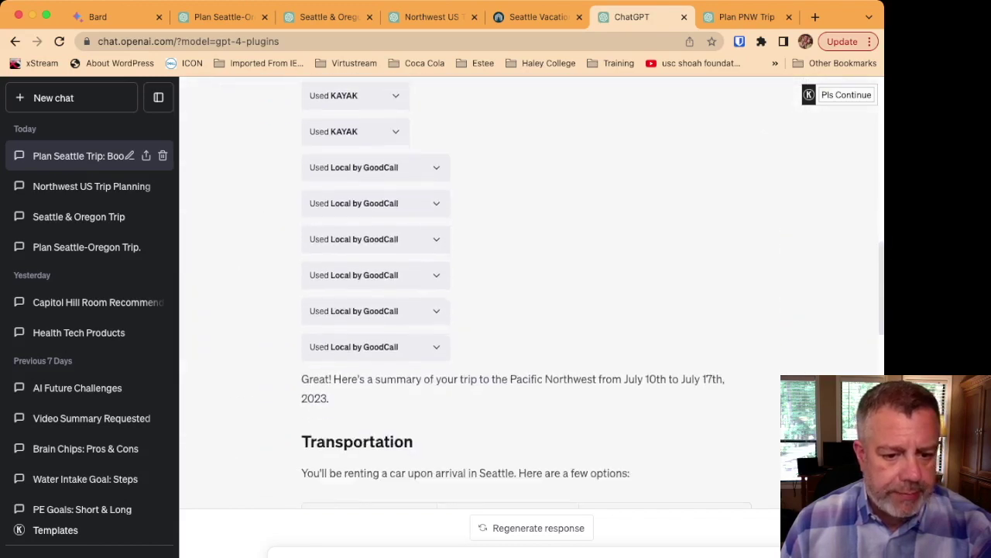
scroll(532, 291, "down", 4)
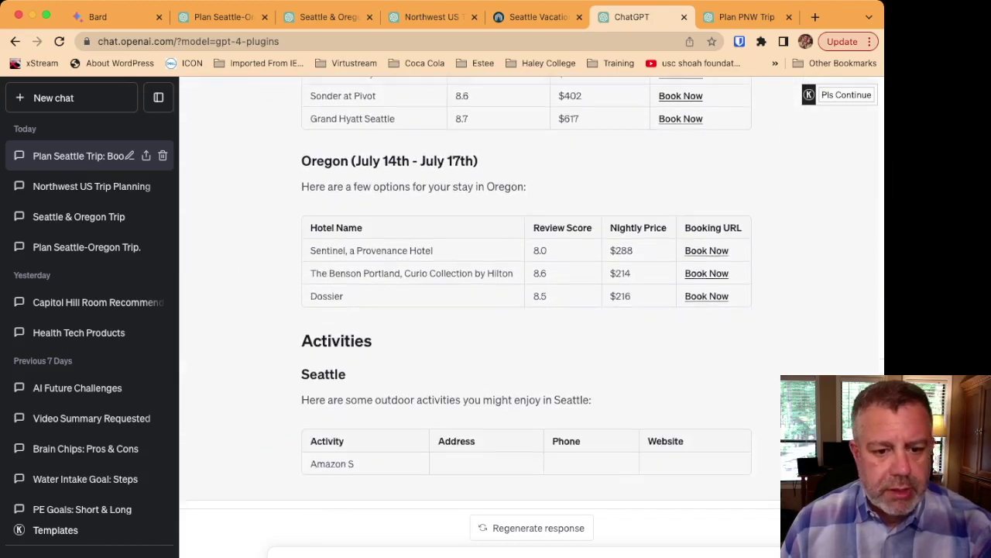
scroll(532, 291, "up", 5)
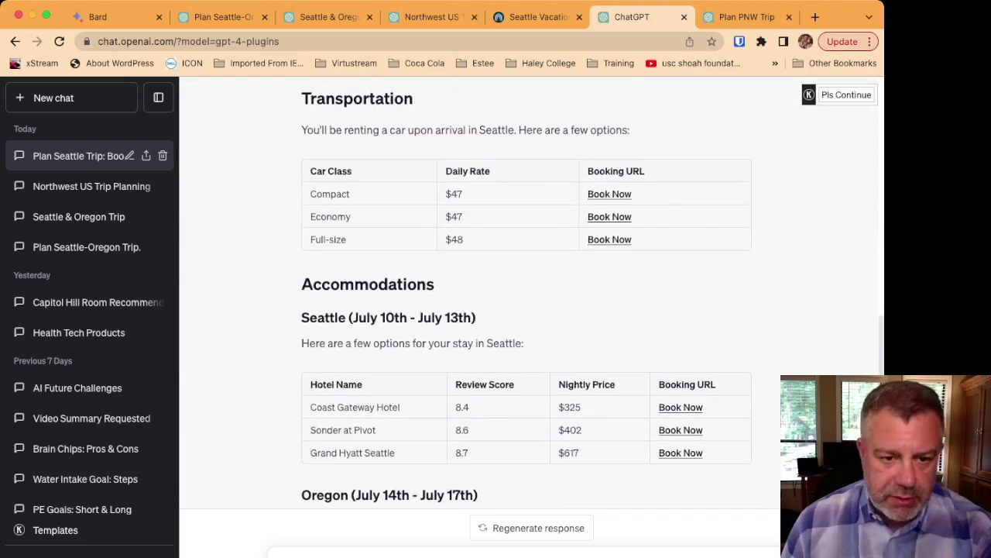
Step: Open the Economy car booking on KAYAK and pass the 'I'm not a robot' check
left_click(610, 216)
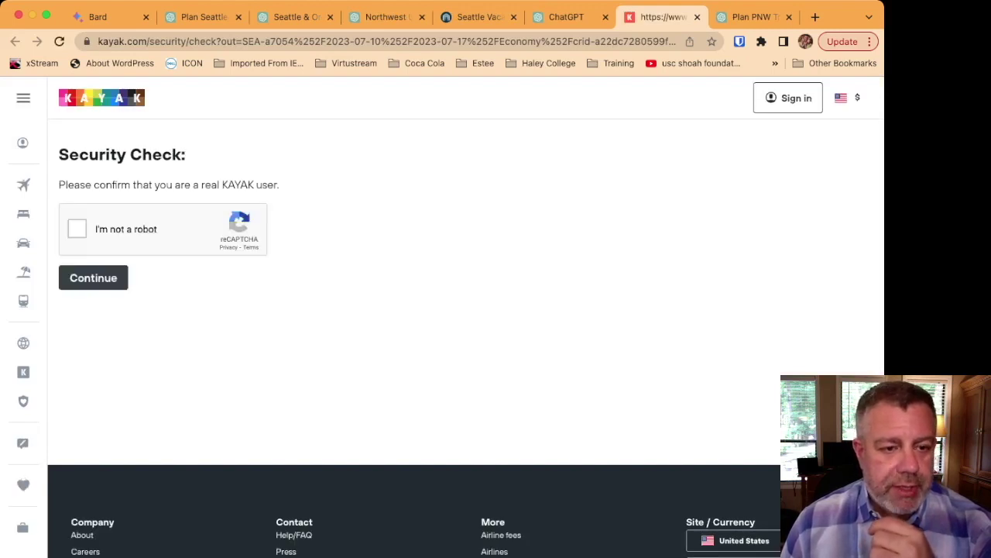
left_click(77, 228)
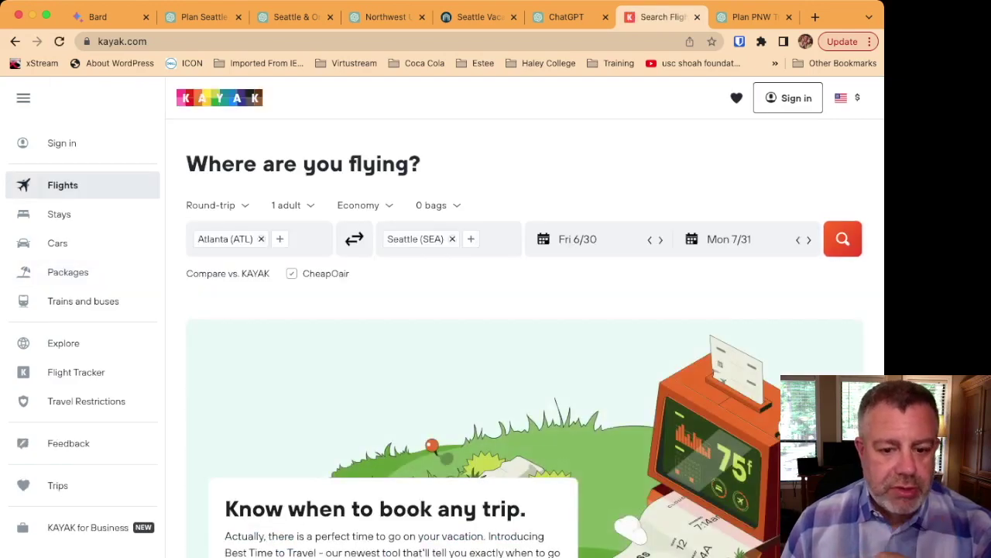
scroll(524, 333, "down", 15)
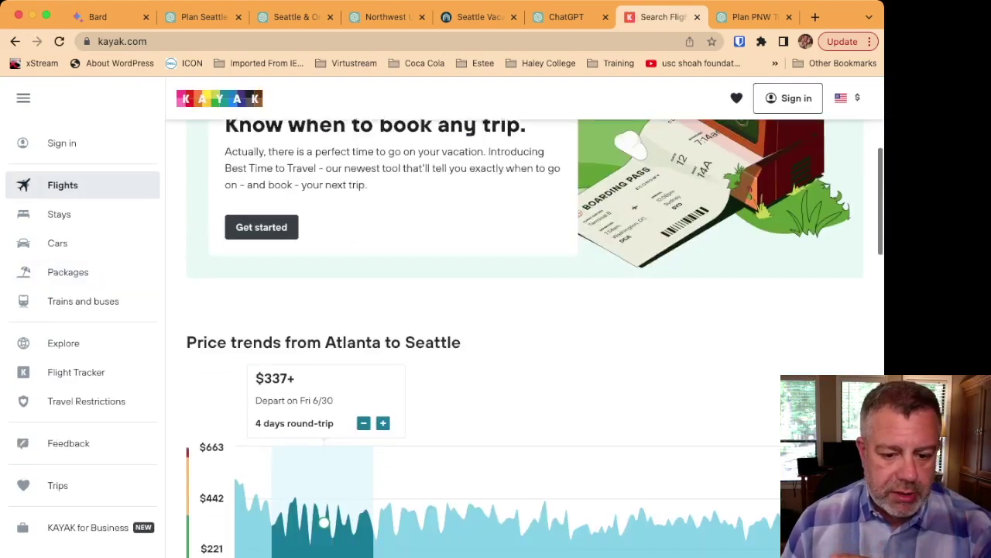
scroll(324, 348, "down", 3)
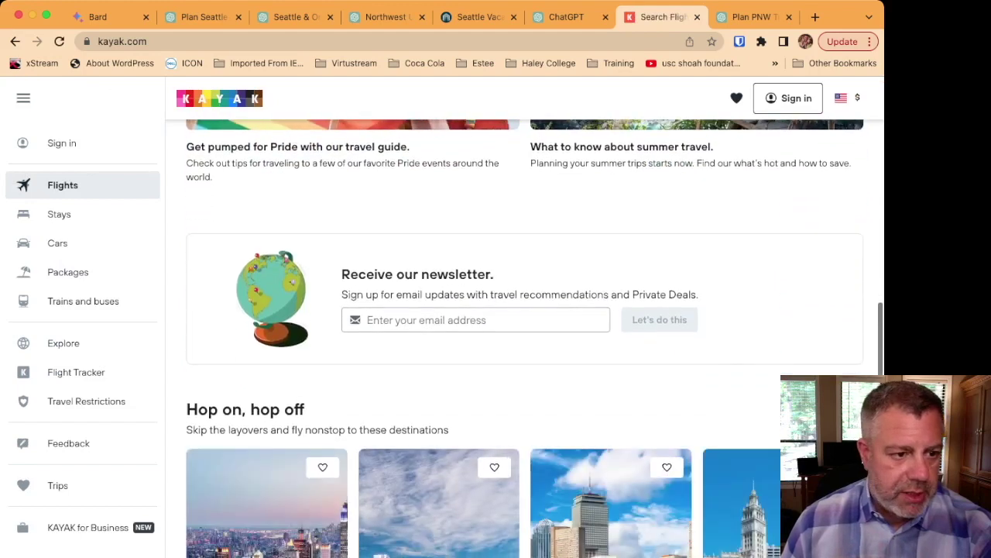
scroll(324, 348, "up", 9)
scroll(324, 348, "up", 2)
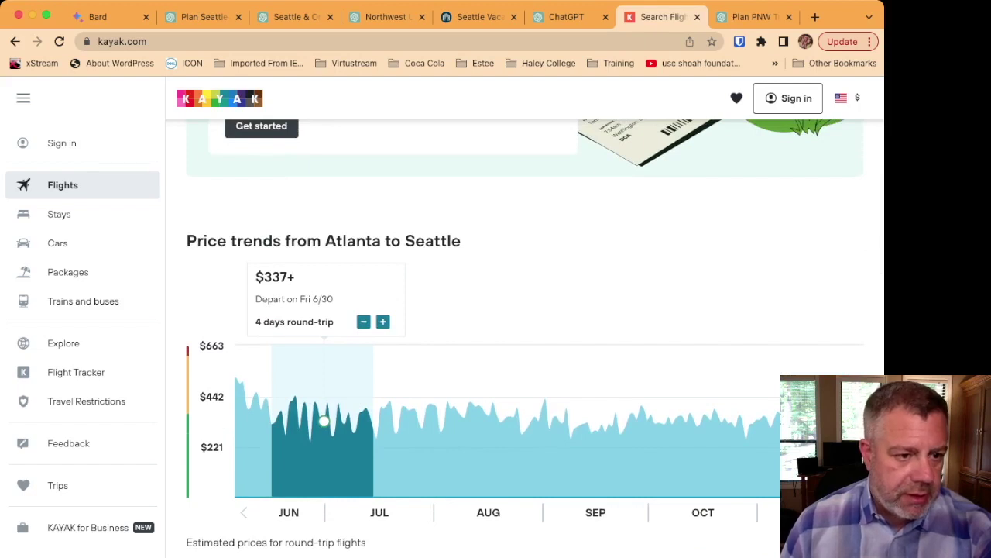
scroll(324, 347, "up", 10)
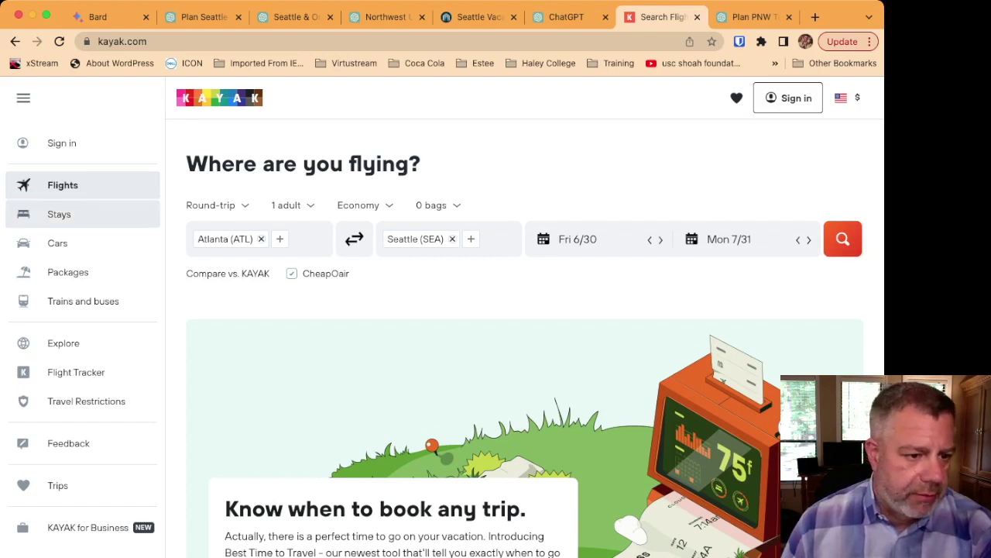
Step: Show KAYAK's Seattle car rentals for 6/30–7/31, Small from $898+, SUV $1,006+
left_click(57, 243)
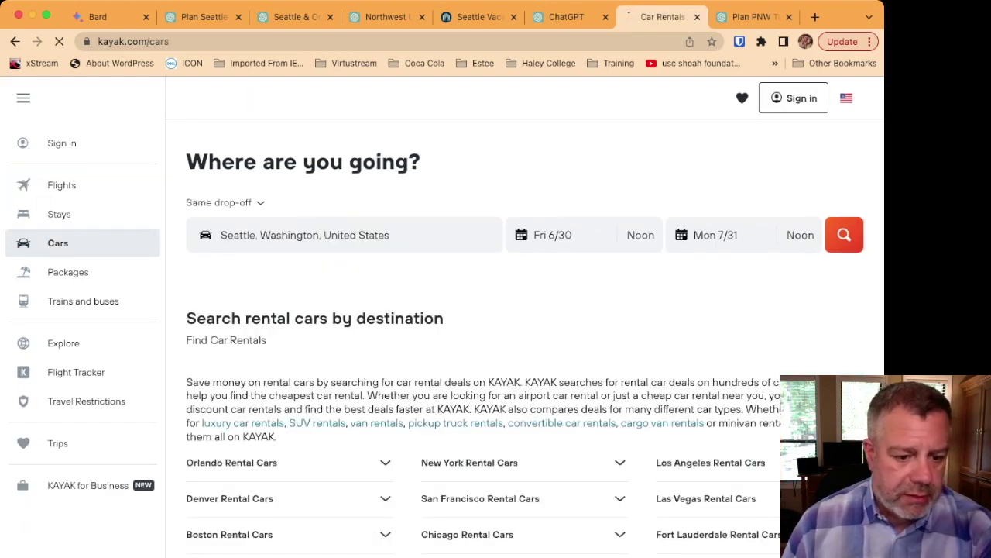
scroll(525, 337, "down", 7)
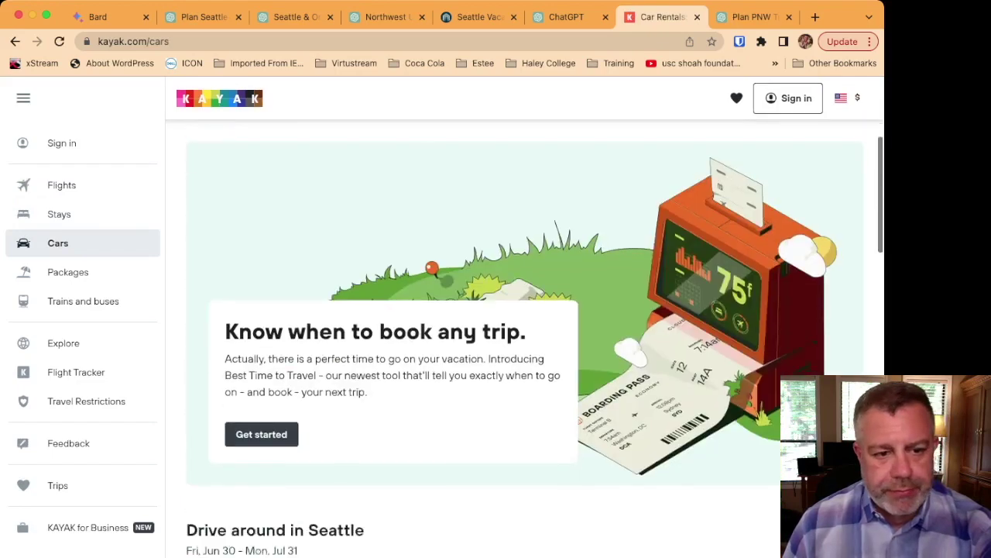
scroll(533, 356, "down", 3)
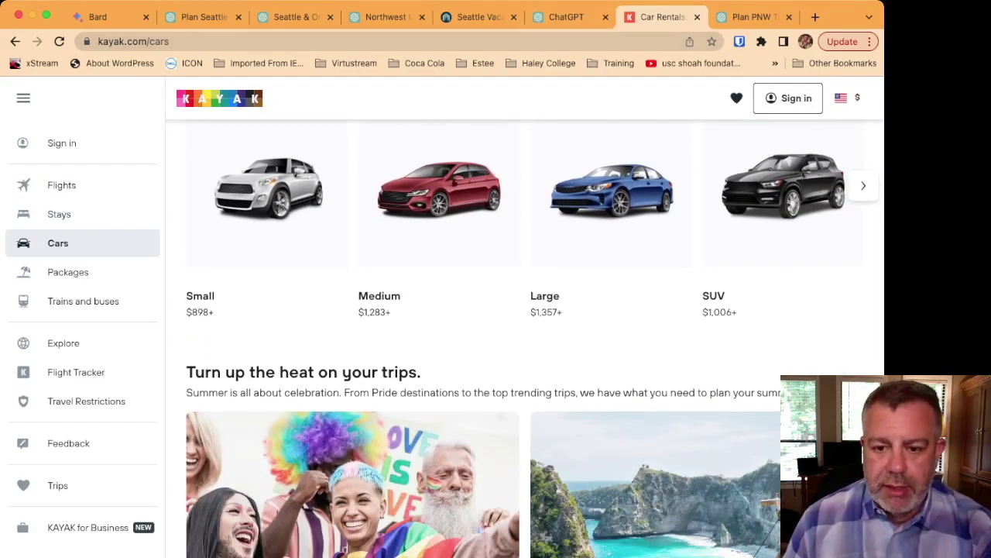
Step: Return to the ChatGPT itinerary's Seattle hotel options with review scores and nightly prices
left_click(566, 16)
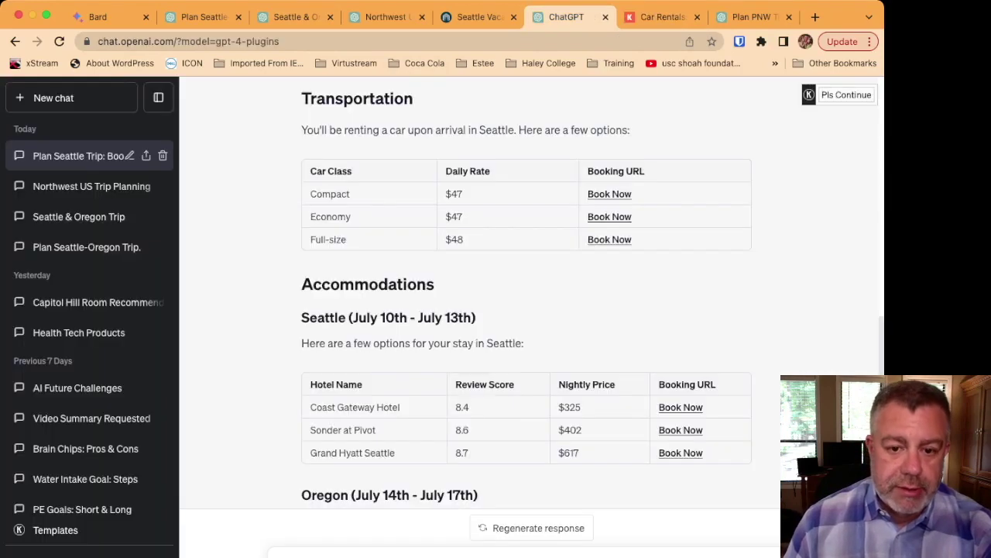
scroll(527, 310, "down", 4)
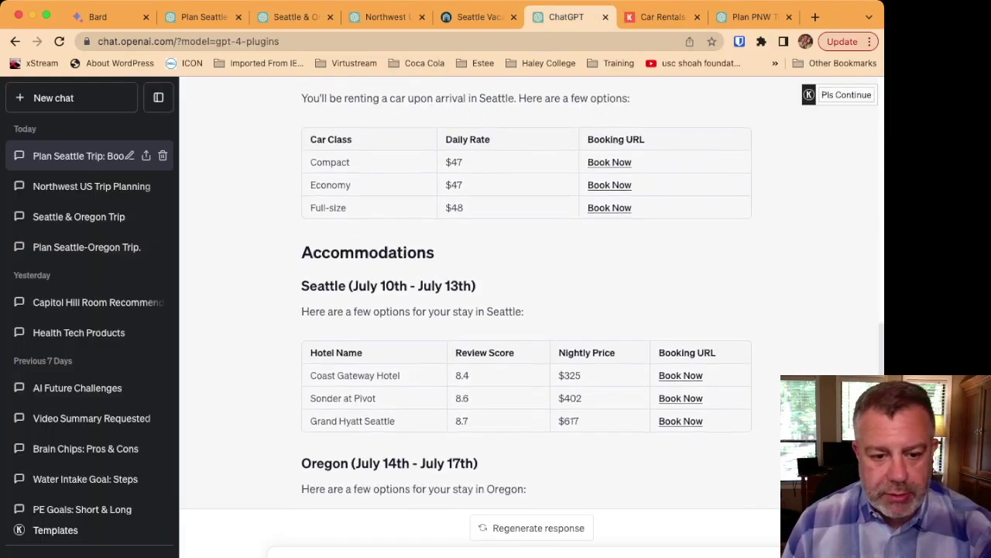
scroll(526, 310, "up", 3)
scroll(527, 309, "up", 1)
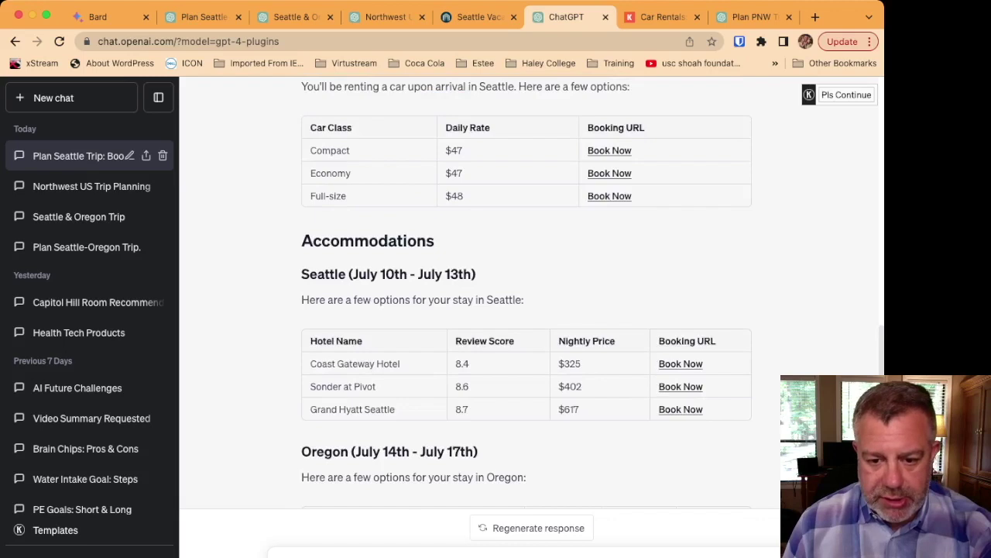
Step: Open the Sonder at Pivot (8.6) KAYAK page, then view the $214–$288 Oregon hotels
left_click(680, 386)
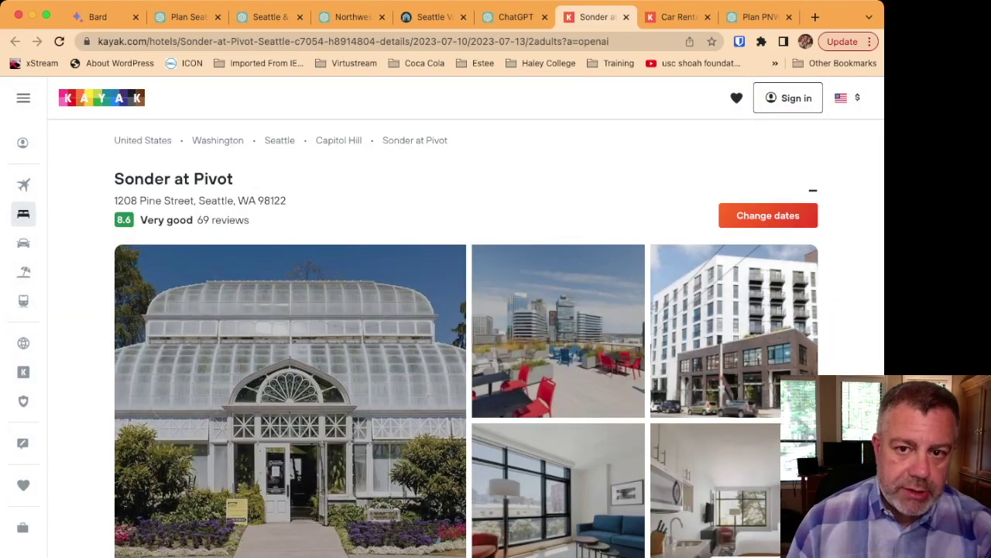
left_click(515, 16)
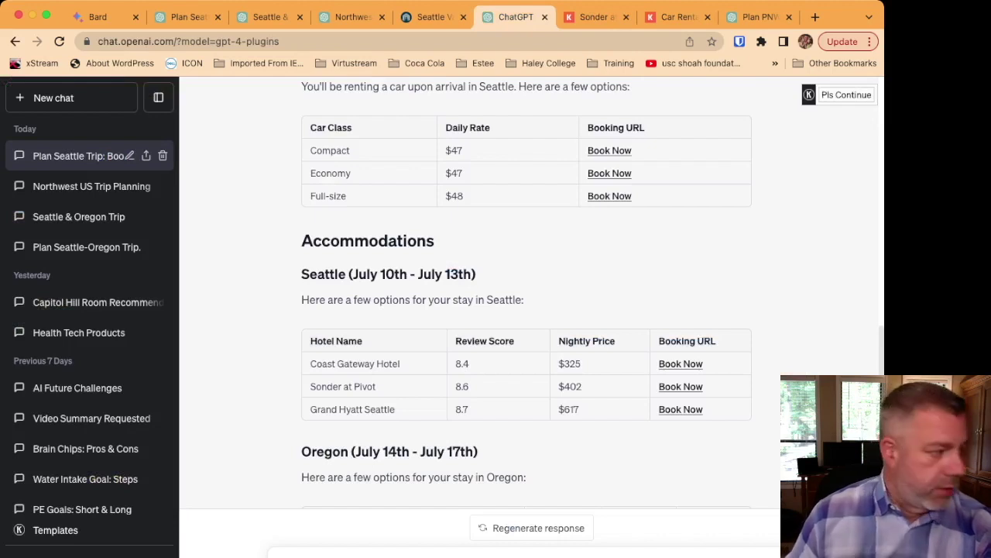
scroll(527, 294, "down", 2)
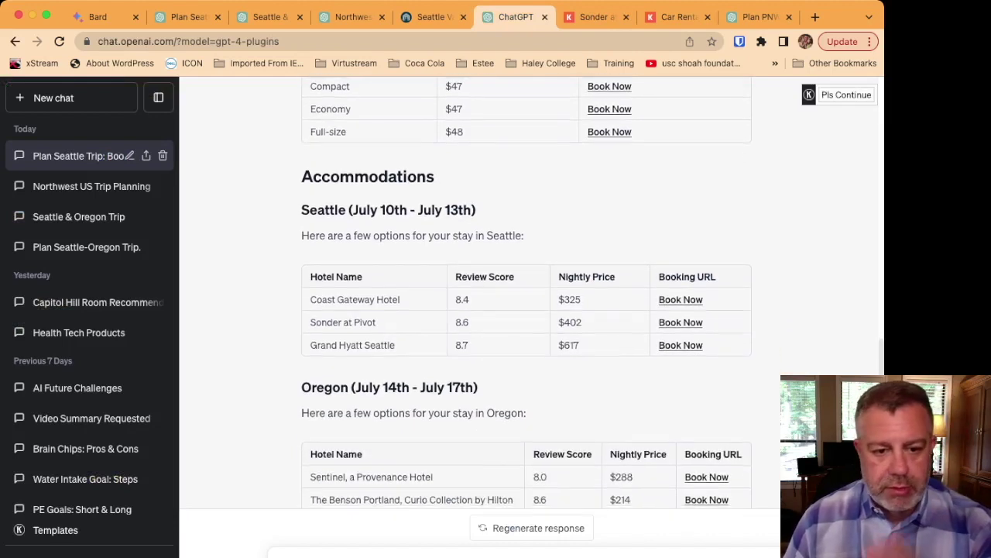
scroll(496, 294, "down", 5)
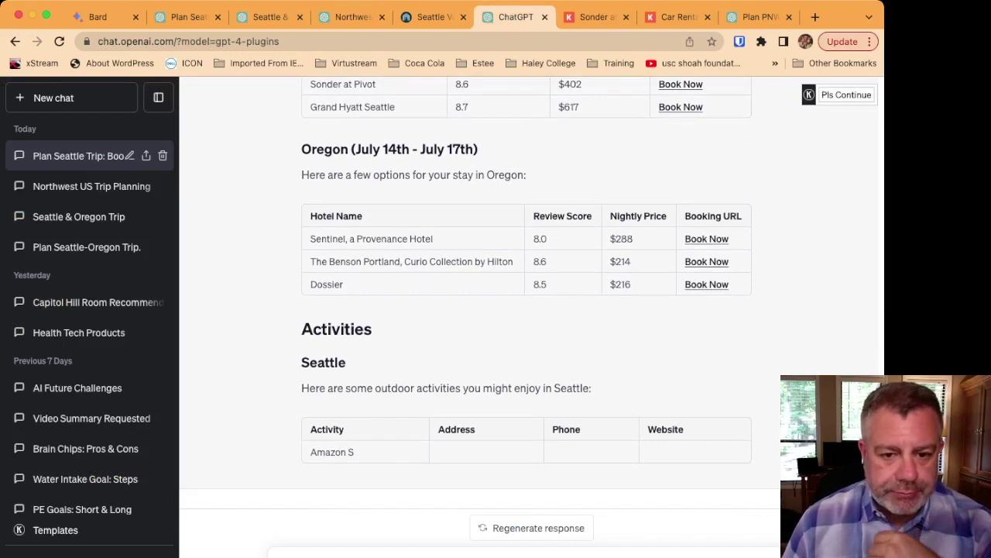
scroll(495, 294, "down", 1)
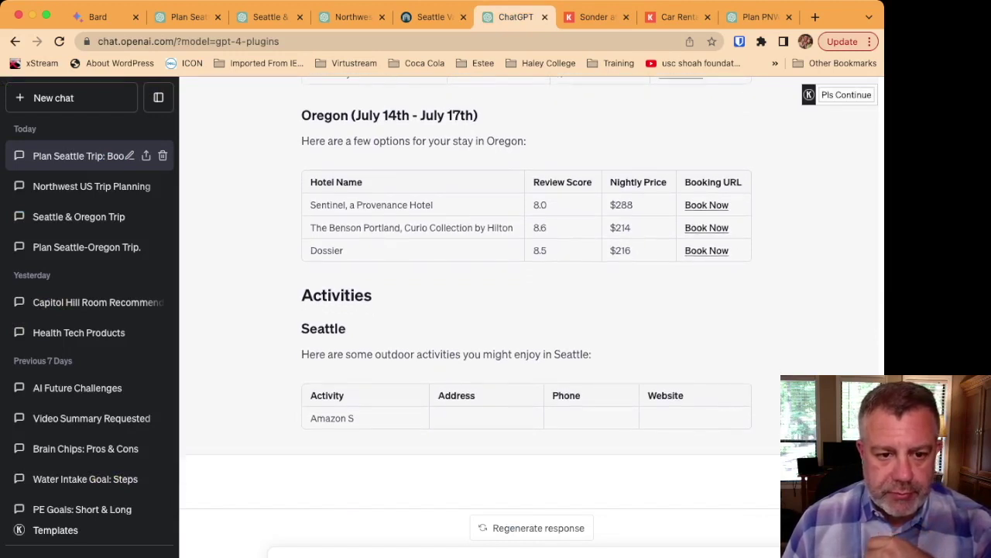
scroll(496, 294, "down", 2)
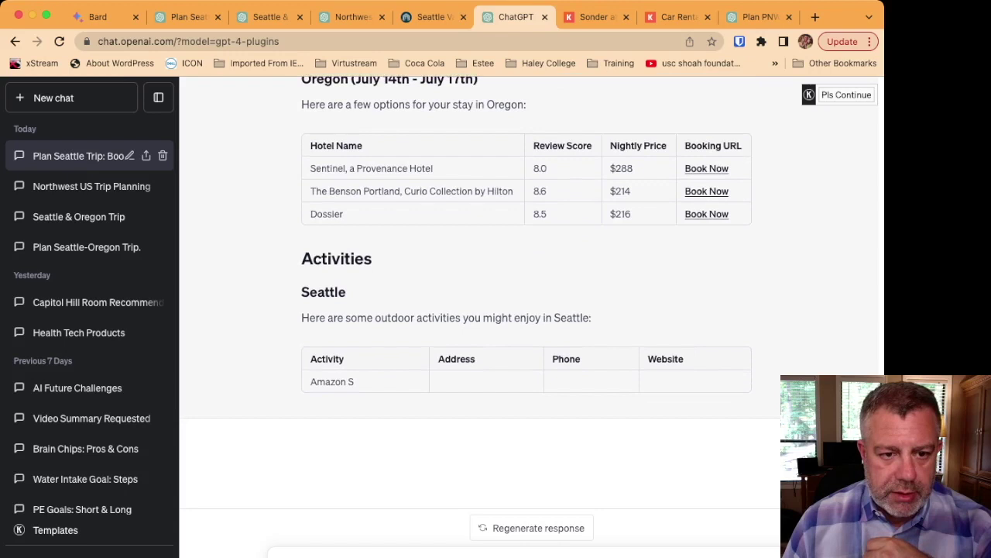
scroll(495, 295, "up", 1)
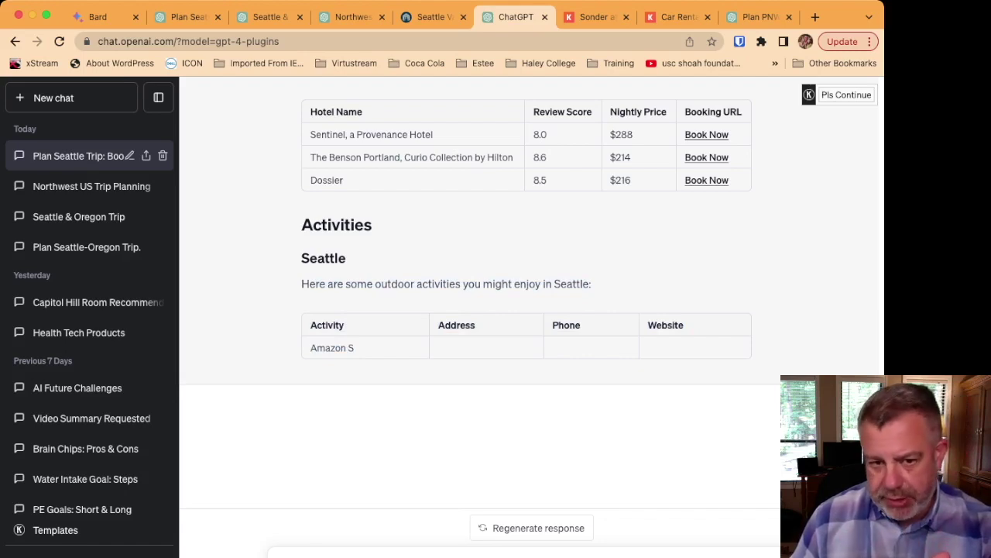
scroll(531, 294, "up", 15)
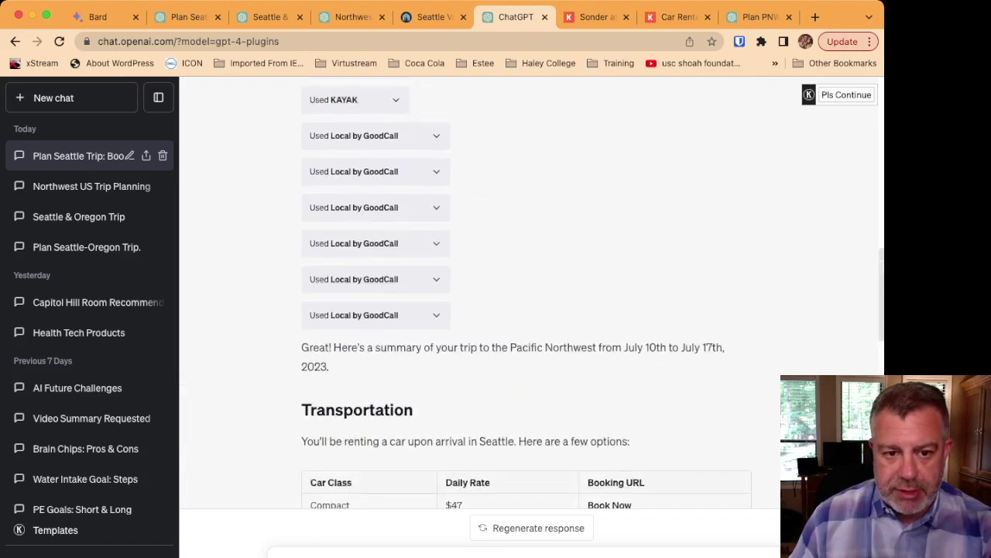
Step: Expand the Local by GoodCall request for the Oregon dim sum search
scroll(531, 295, "down", 3)
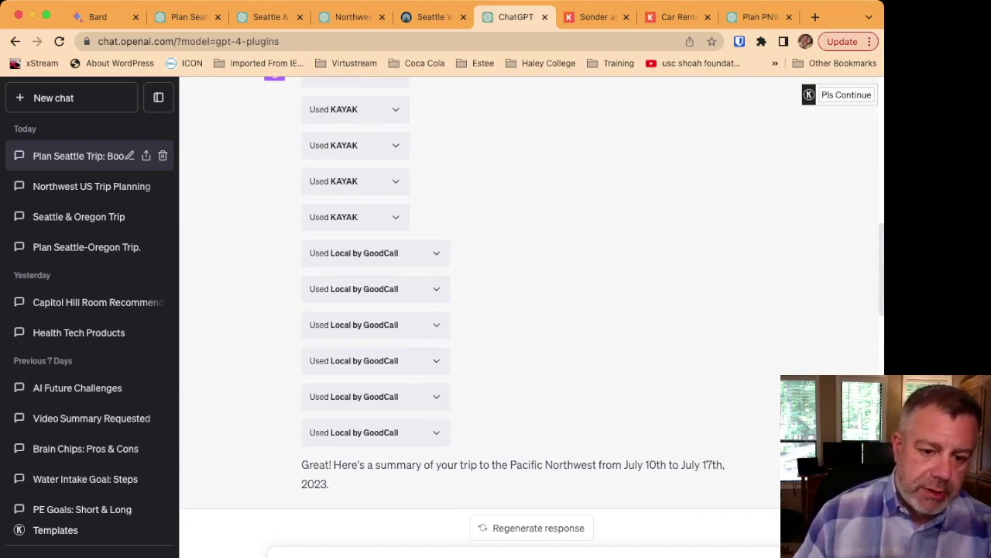
left_click(376, 432)
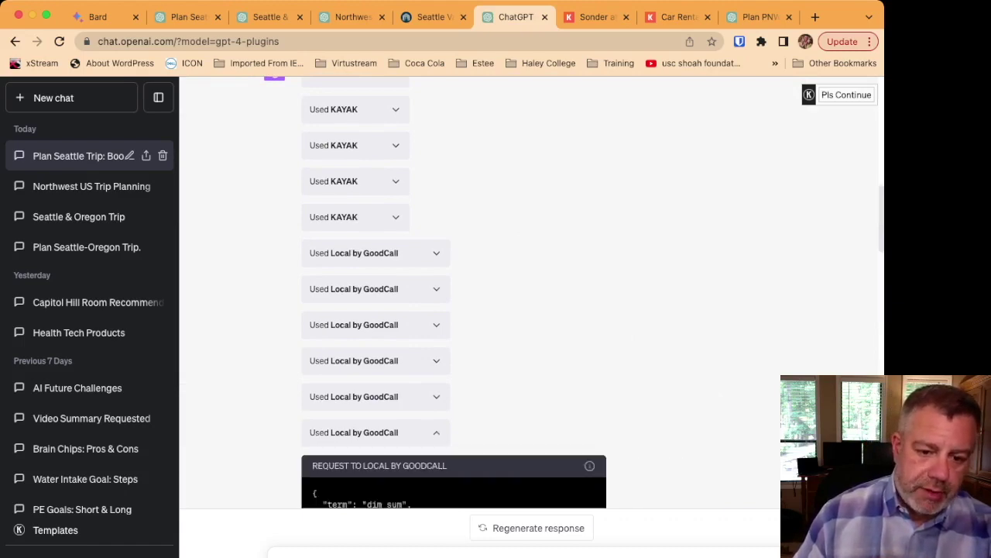
scroll(454, 310, "down", 5)
scroll(454, 310, "up", 8)
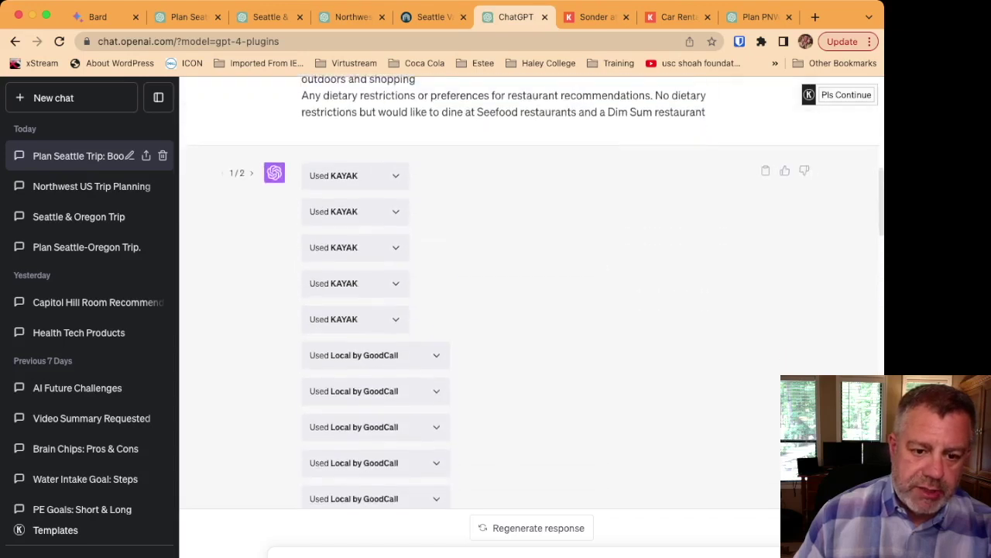
scroll(454, 295, "down", 3)
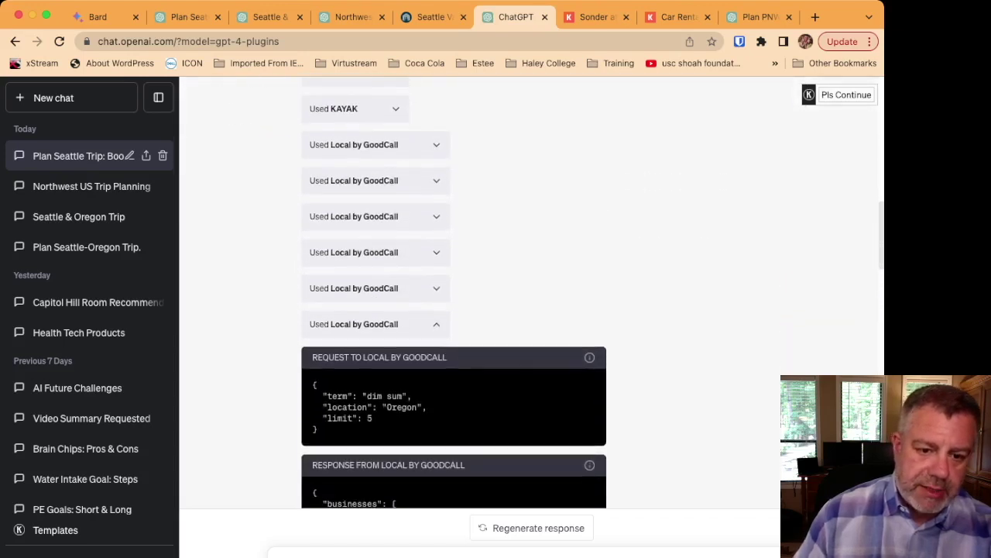
Step: Expand the Seattle dim sum request (limit 5) and its results, then collapse it again
left_click(376, 288)
scroll(454, 310, "down", 5)
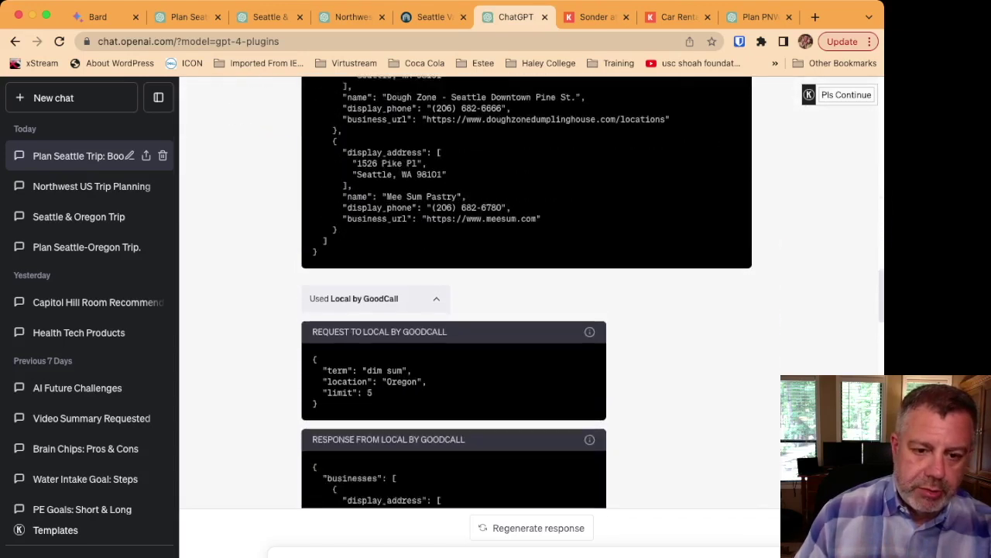
scroll(527, 309, "up", 10)
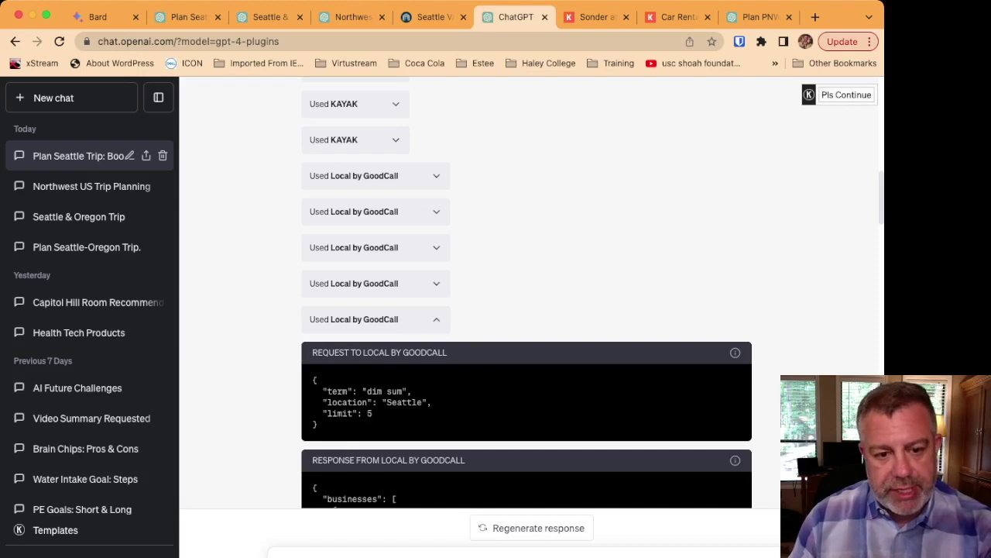
left_click(376, 319)
scroll(526, 310, "up", 3)
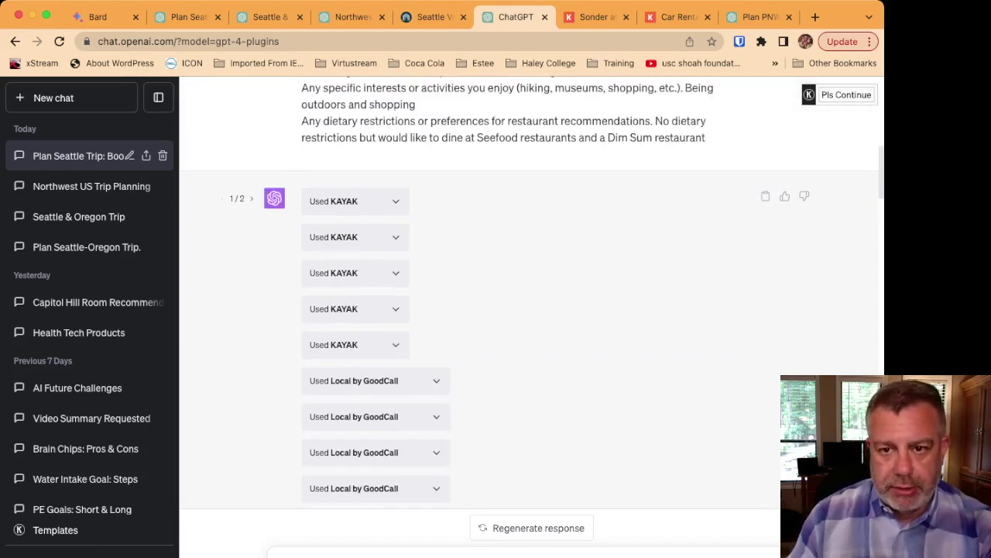
left_click(758, 16)
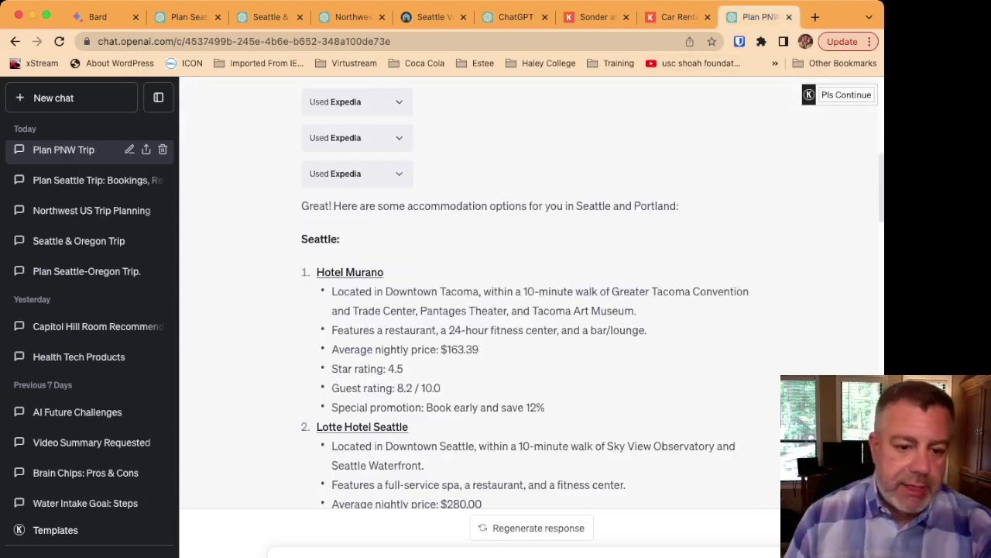
Step: Open the Lotte Hotel Seattle Expedia listing from the Plan PNW chat's hotel suggestions
scroll(527, 310, "down", 2)
scroll(527, 310, "up", 15)
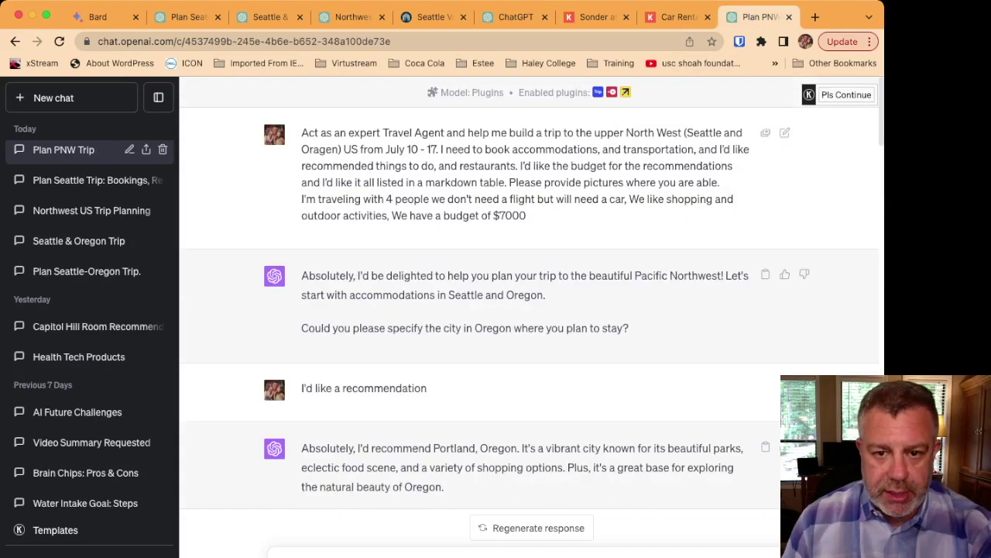
scroll(531, 295, "down", 10)
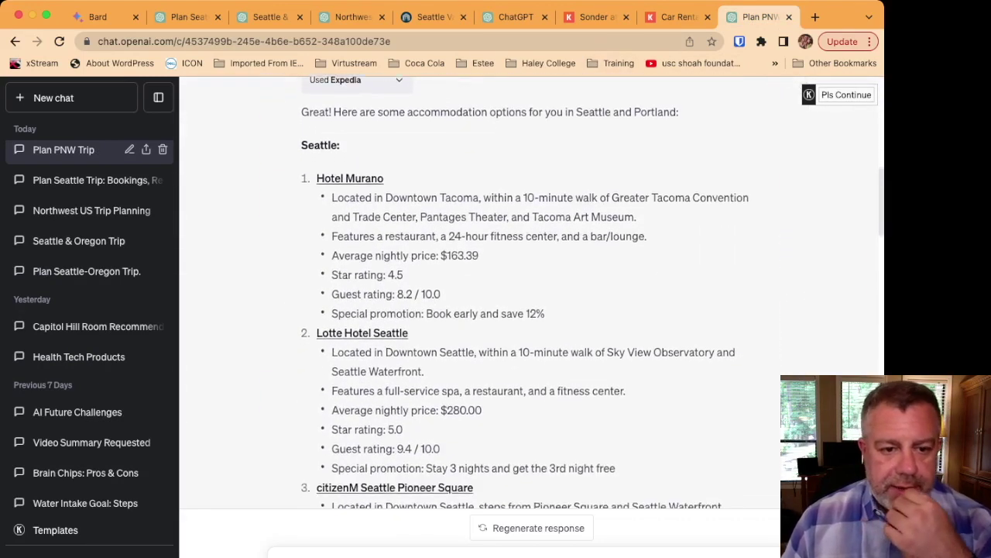
scroll(531, 294, "down", 1)
scroll(531, 295, "down", 4)
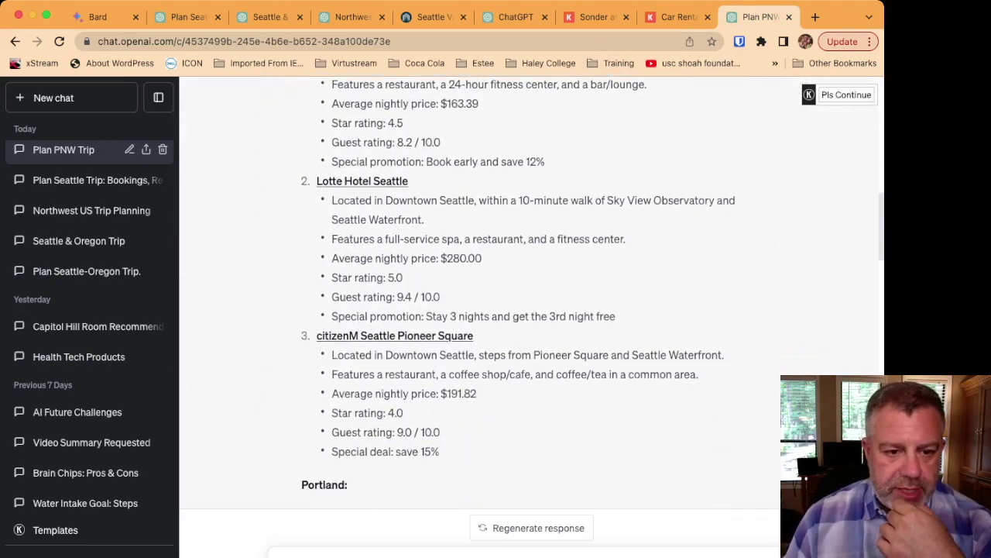
left_click(362, 171)
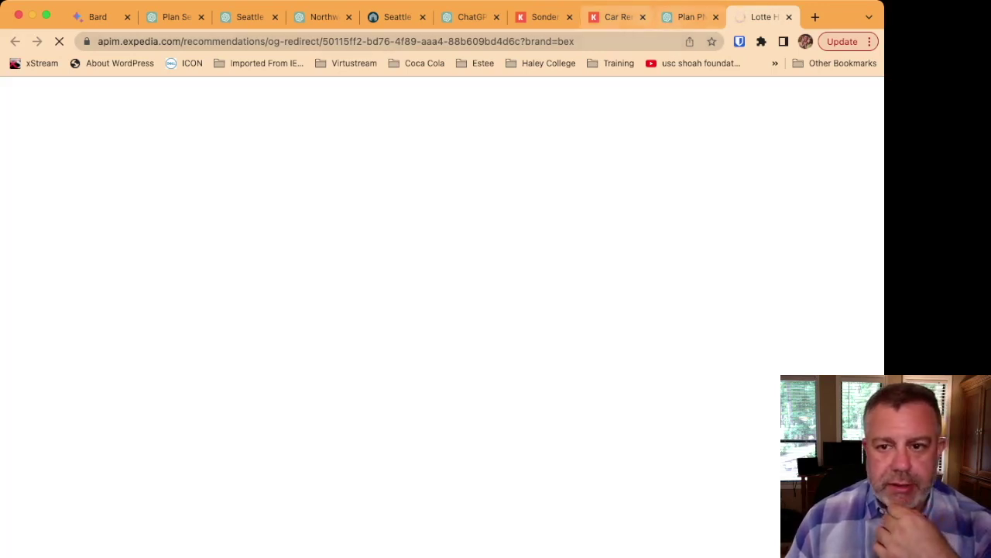
Step: Return to the Plan PNW chat and browse its suggestions, including Portland hotels from $120.98
key("ctrl+shift+Tab")
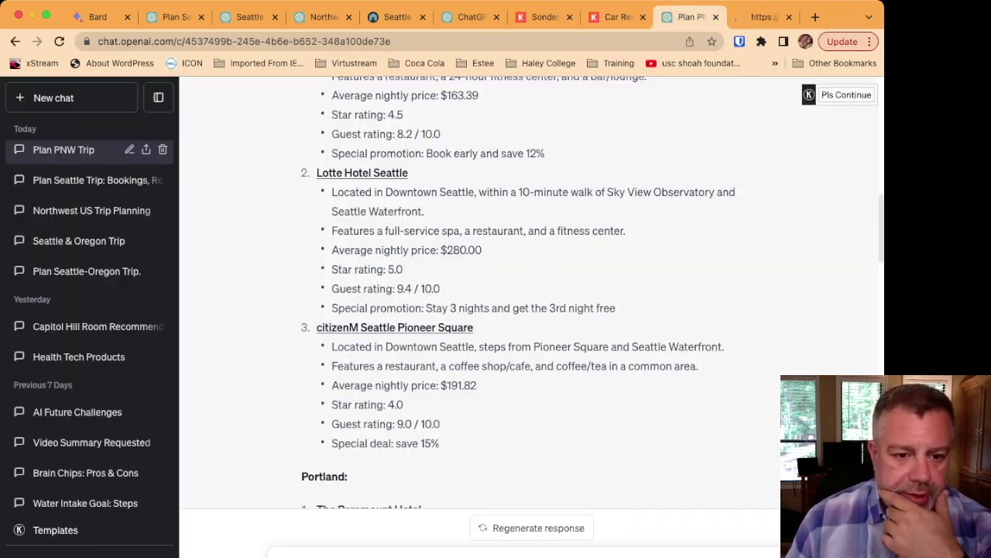
scroll(480, 294, "down", 2)
scroll(480, 294, "down", 10)
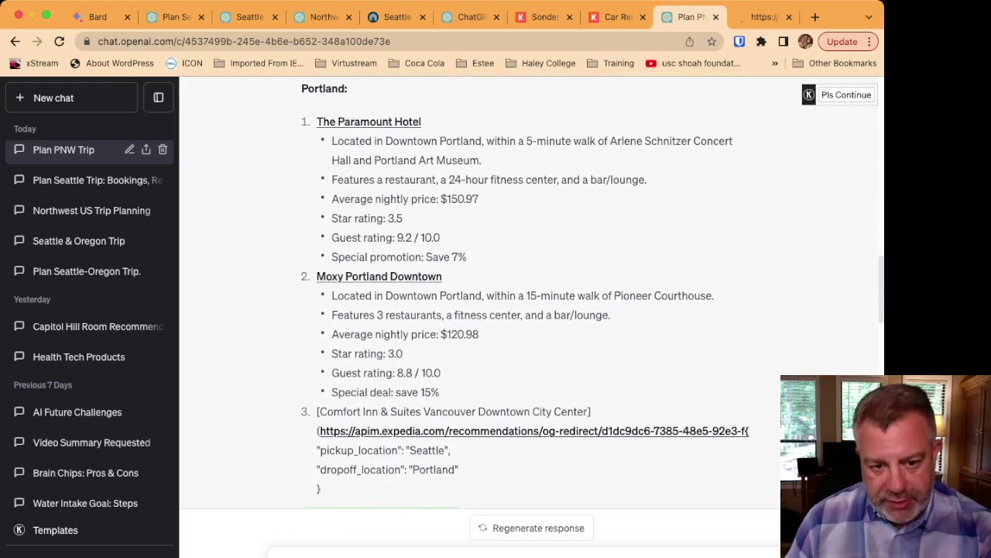
scroll(480, 294, "down", 20)
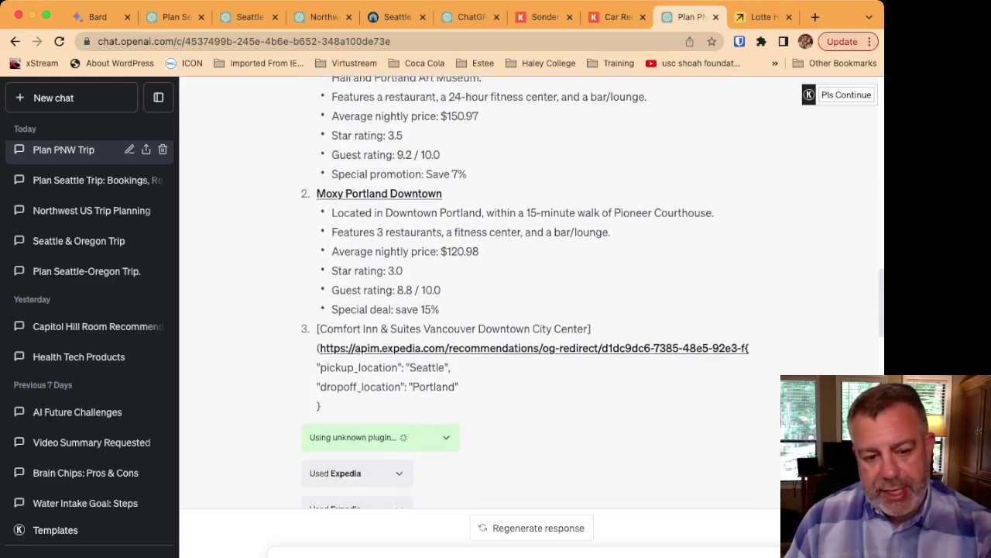
scroll(481, 295, "down", 12)
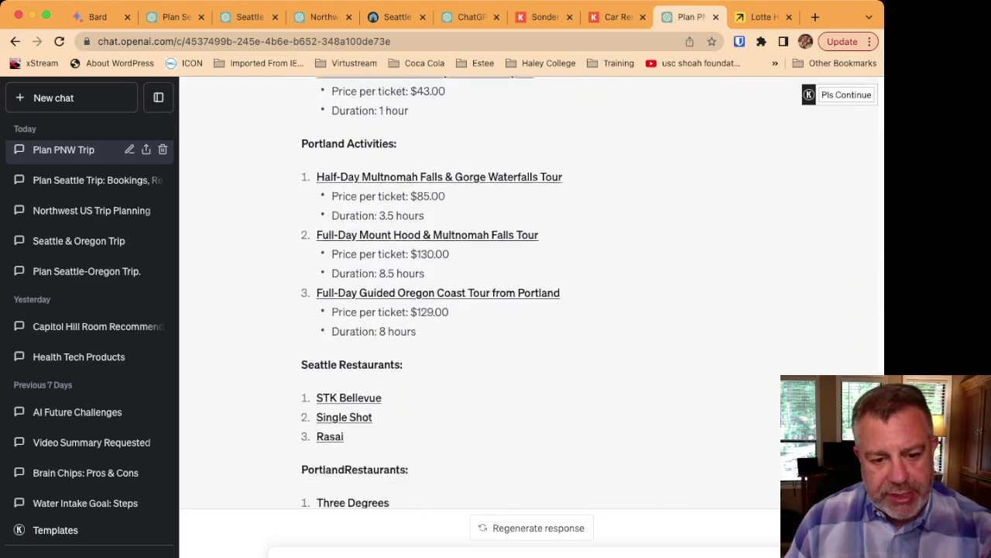
scroll(480, 294, "up", 20)
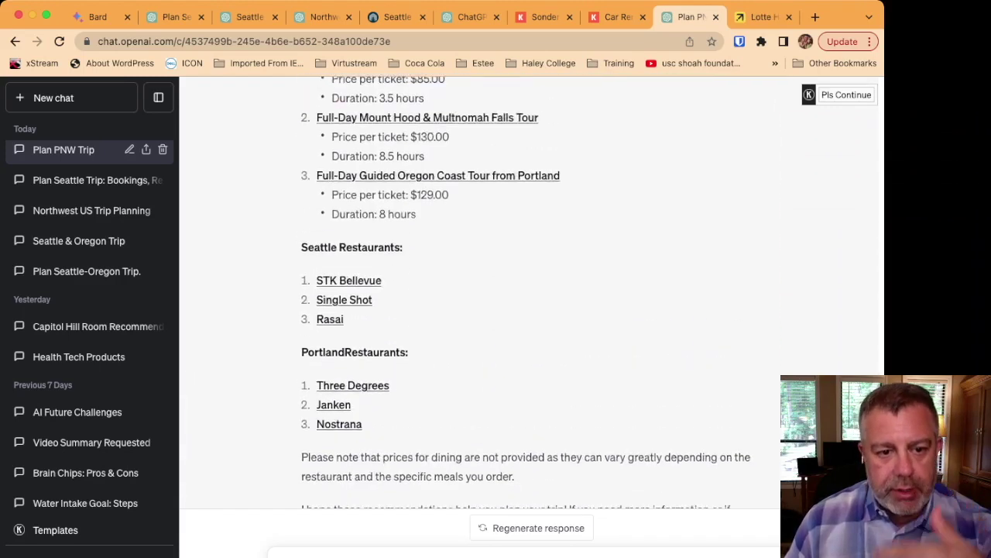
scroll(480, 295, "down", 2)
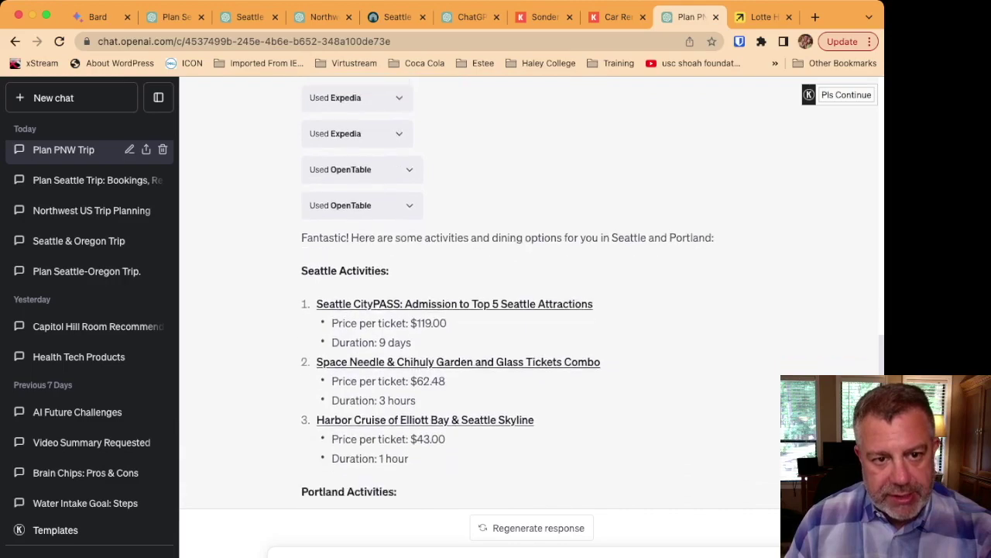
scroll(480, 294, "up", 20)
scroll(480, 294, "up", 5)
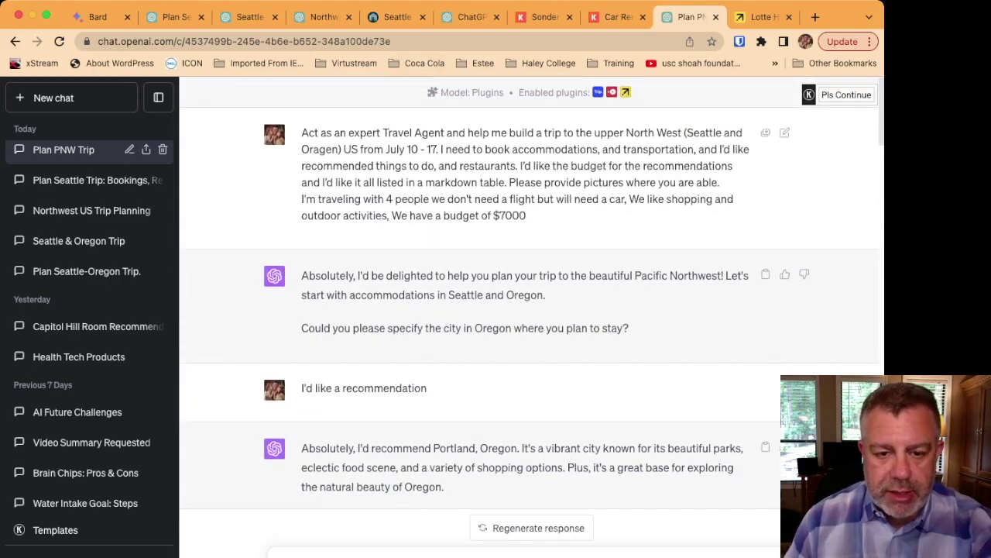
left_click_drag(515, 182, 527, 216)
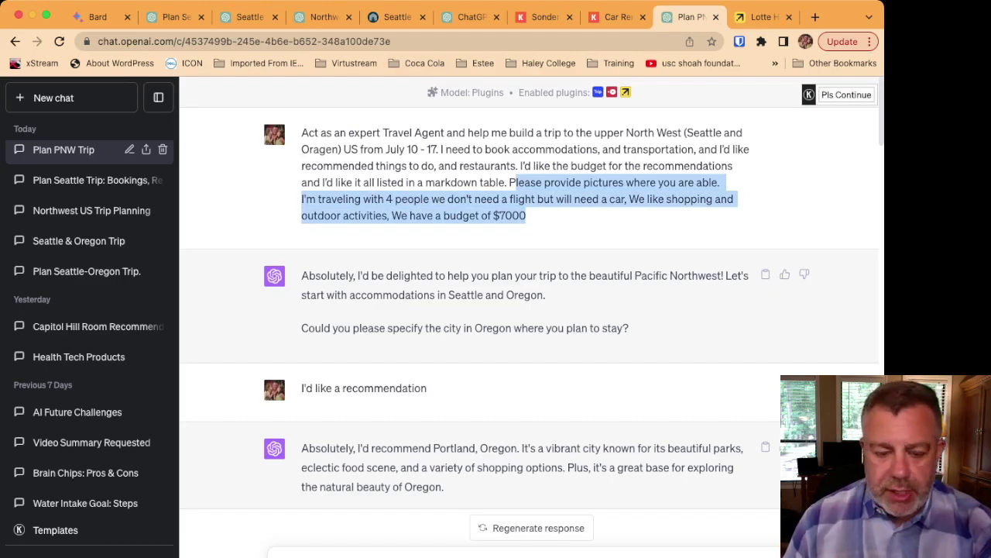
scroll(532, 310, "down", 20)
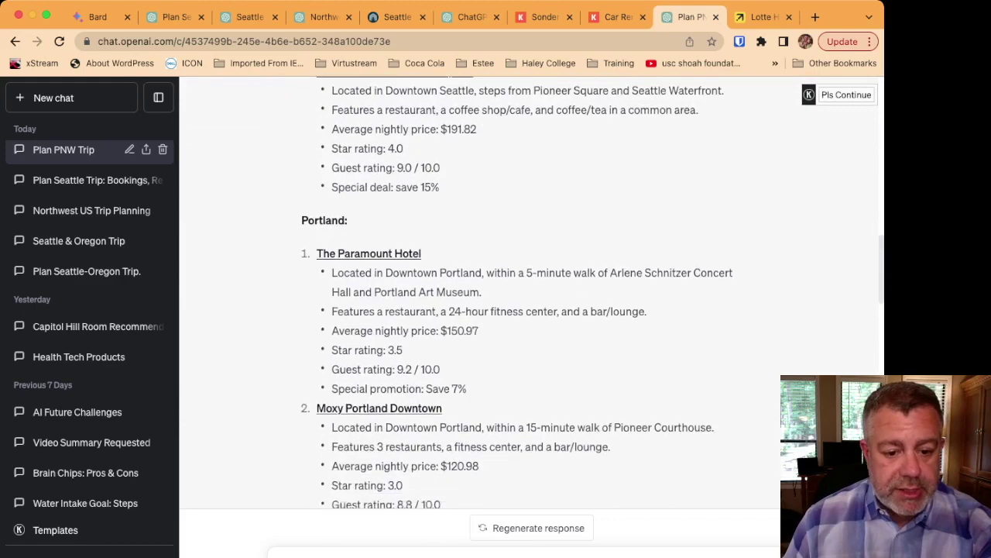
scroll(532, 310, "down", 15)
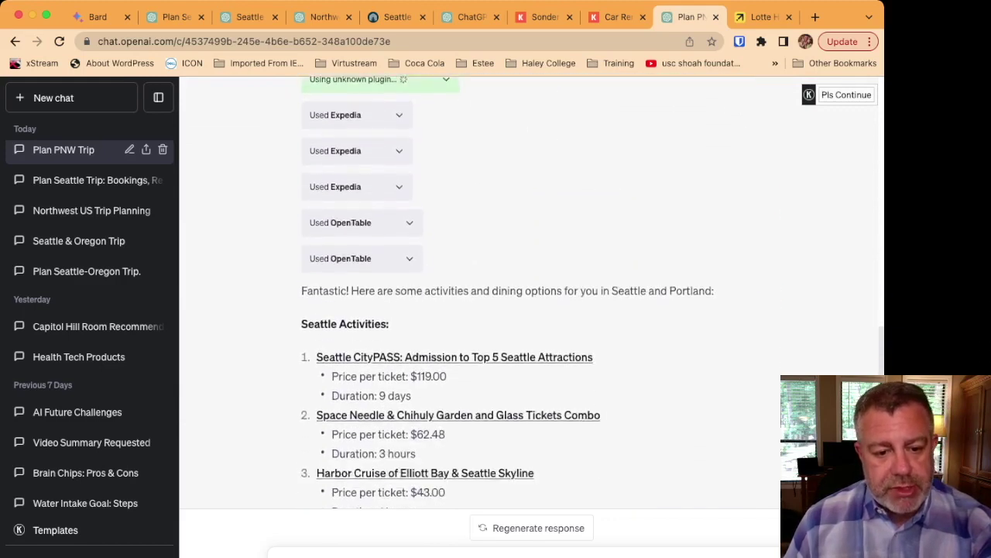
scroll(532, 310, "down", 5)
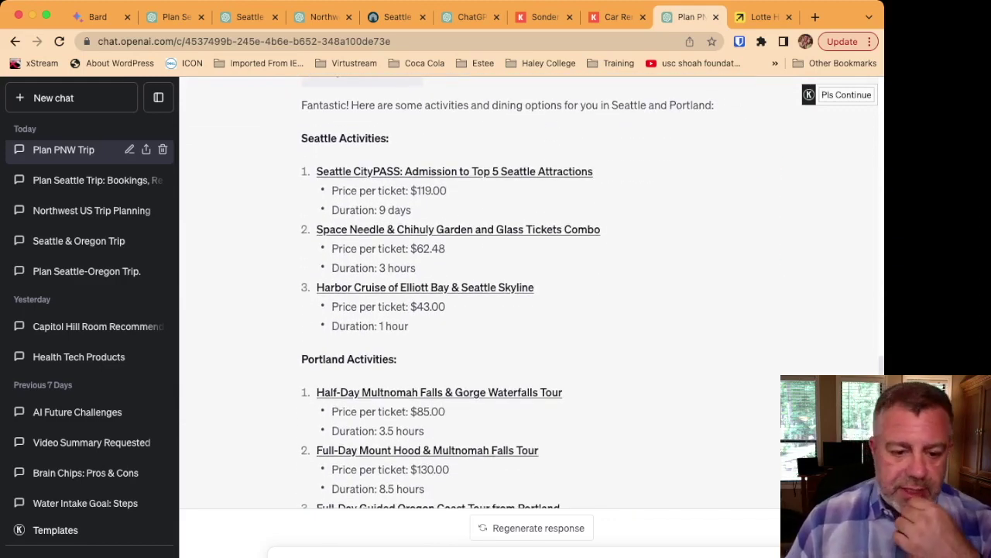